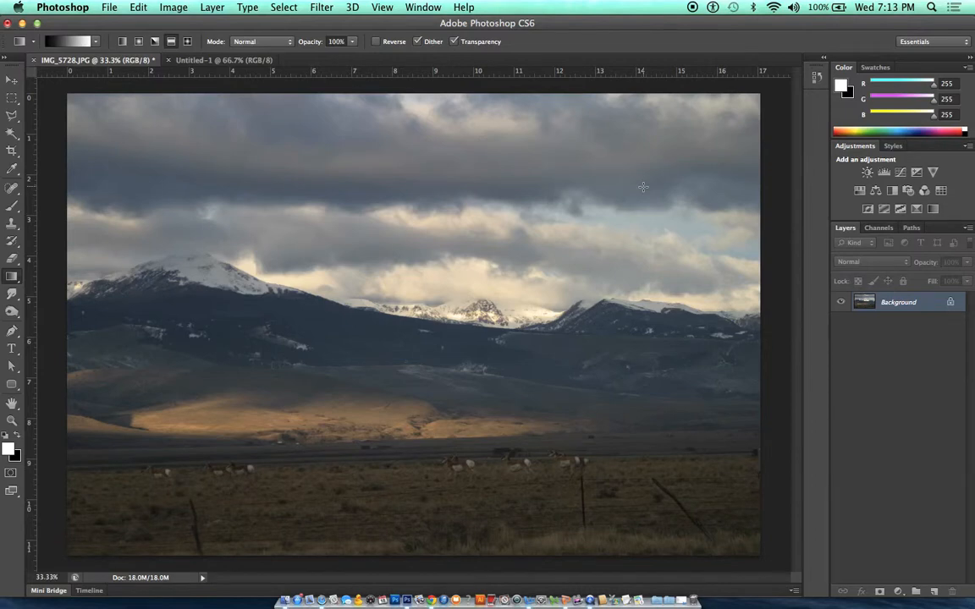
Step: Try the Difference Clouds filter on the blank Untitled-1 document, and undo it
left_click(185, 60)
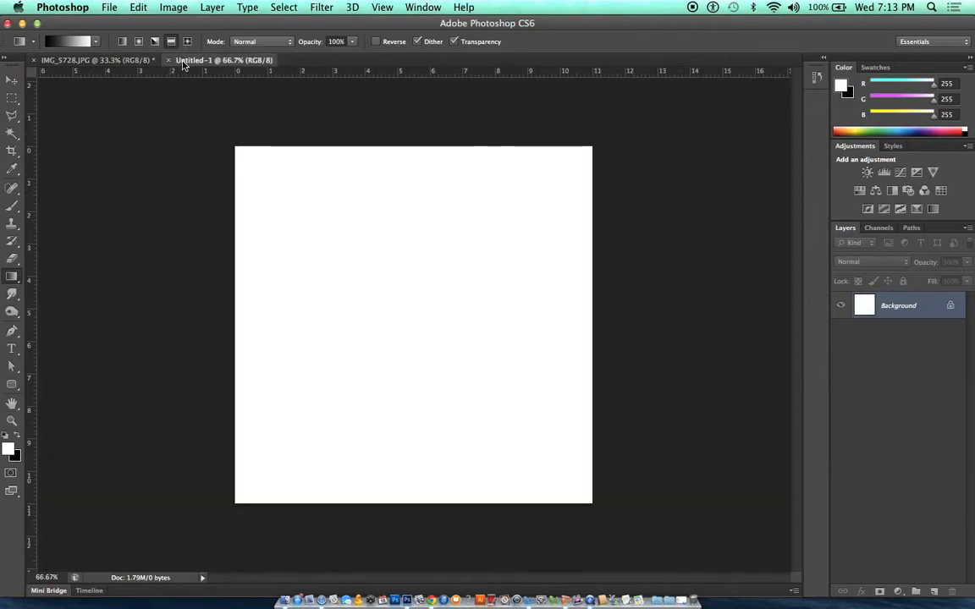
left_click(321, 7)
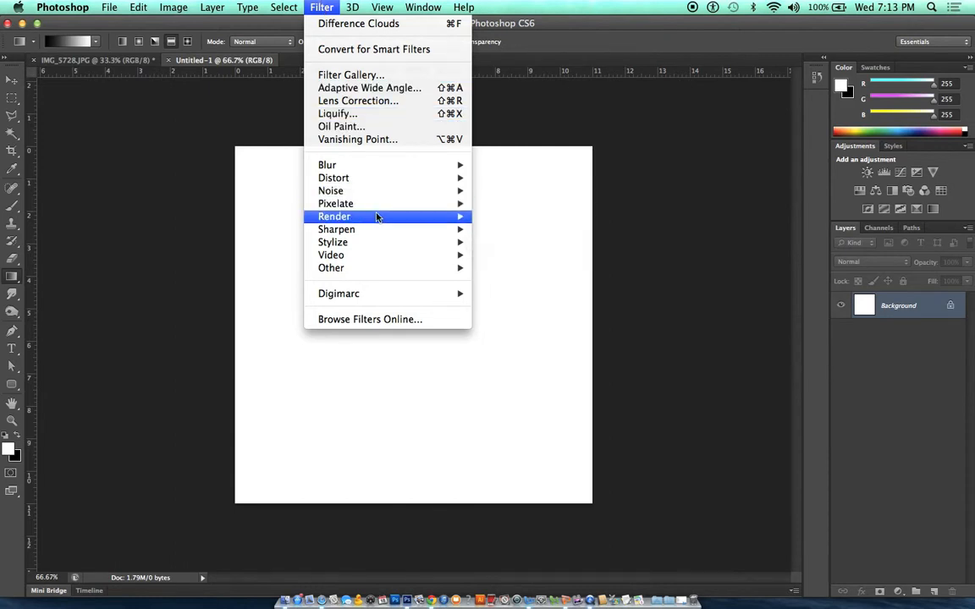
mouse_move(378, 216)
left_click(520, 235)
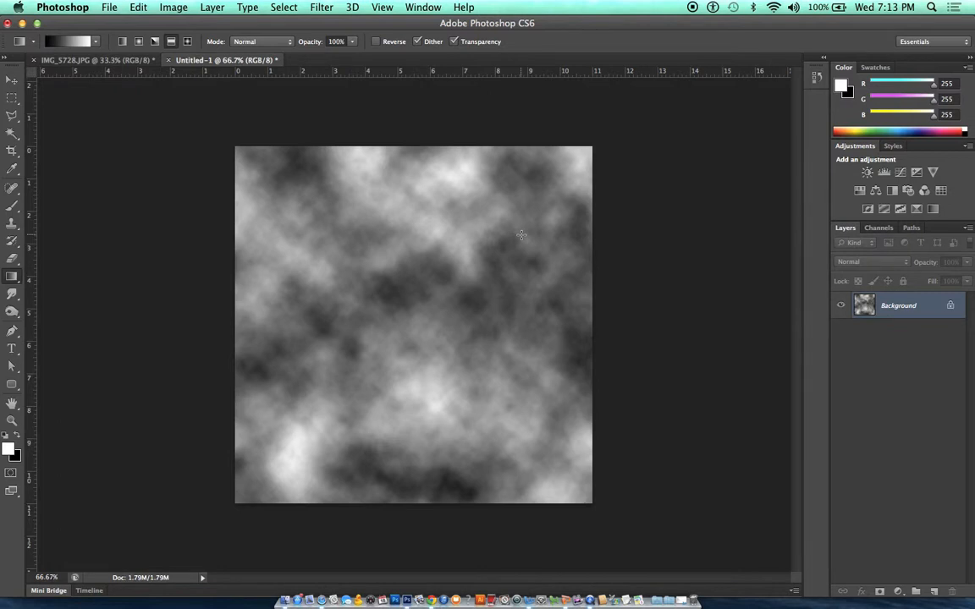
key("super+z")
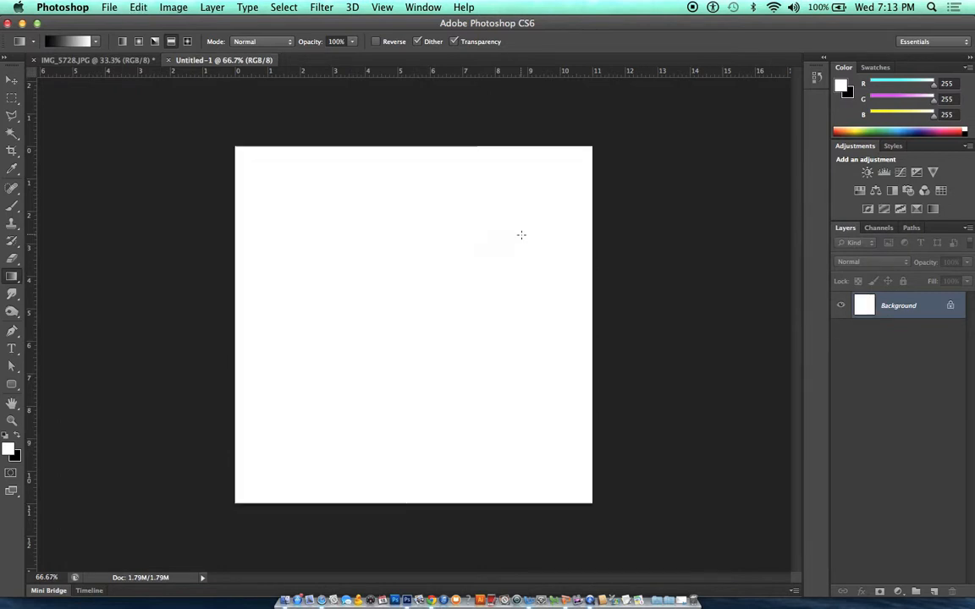
Step: Add a Hue/Saturation adjustment layer to IMG_5728.JPG with Colorize enabled, hue 237 and lightness -49
left_click(78, 60)
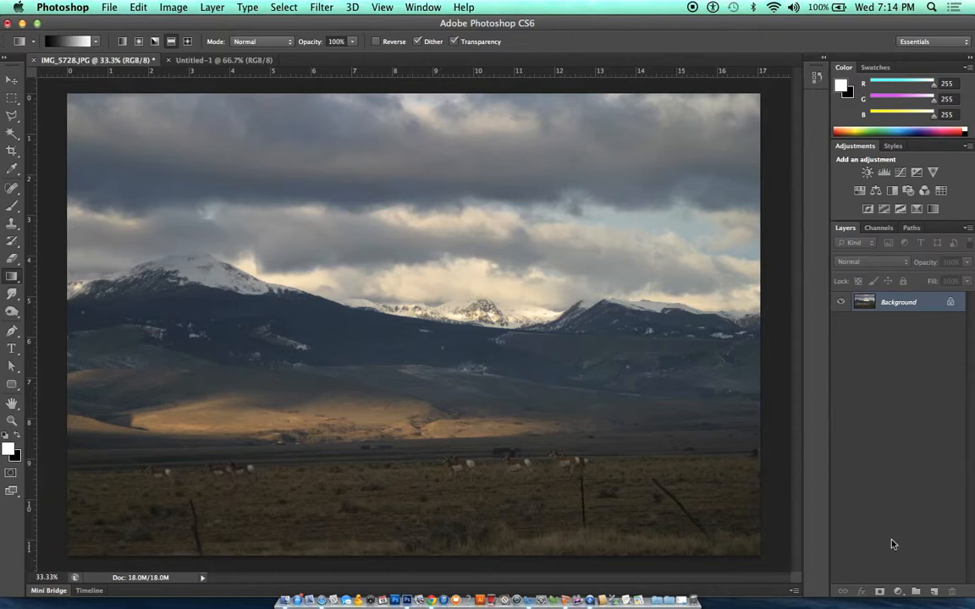
left_click(898, 591)
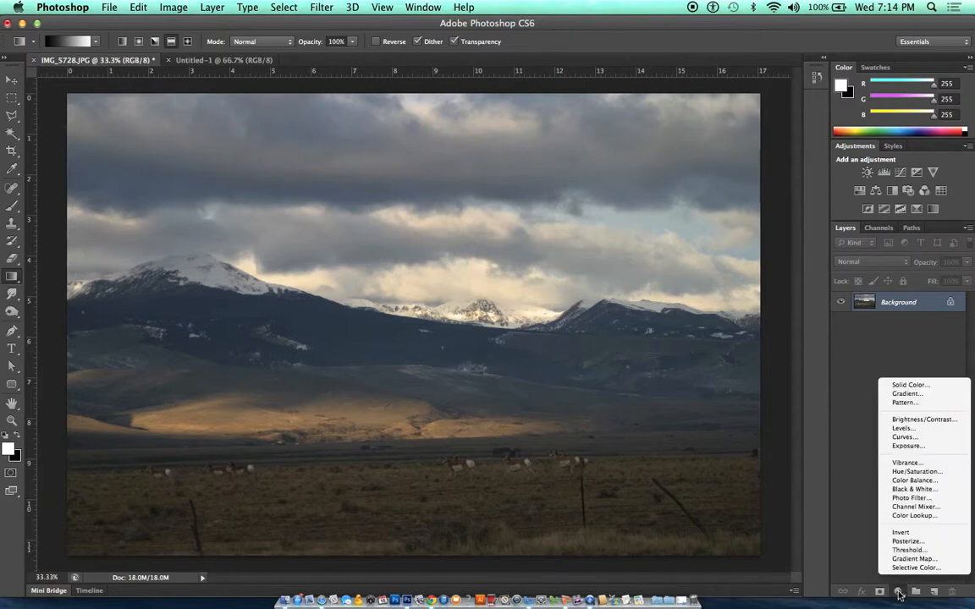
left_click(915, 471)
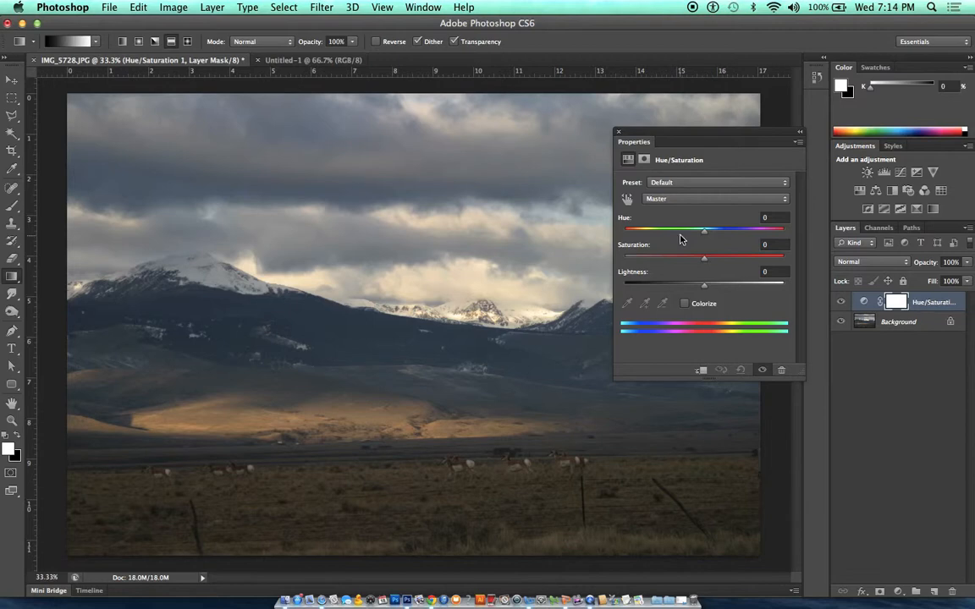
left_click(684, 303)
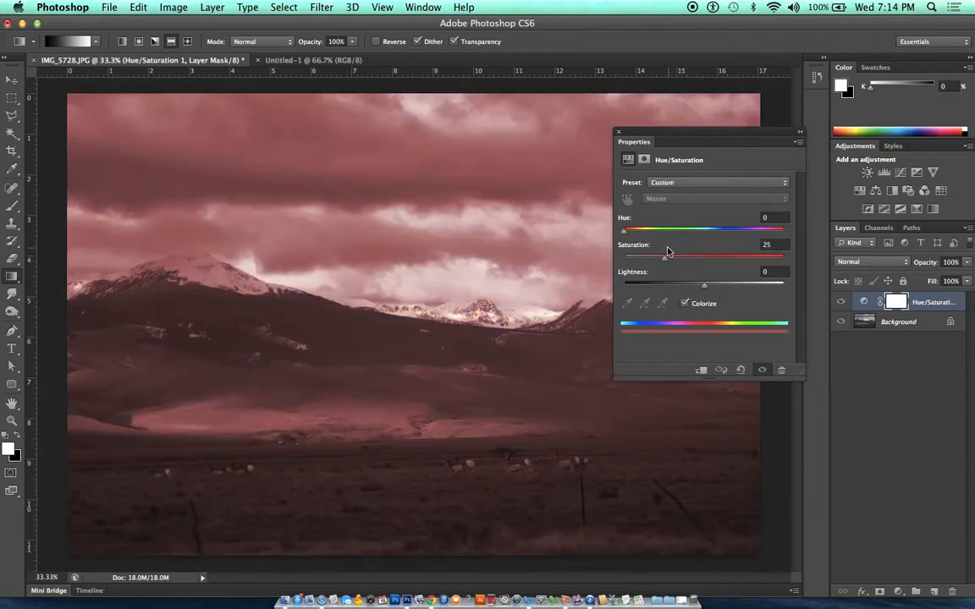
left_click_drag(625, 230, 729, 231)
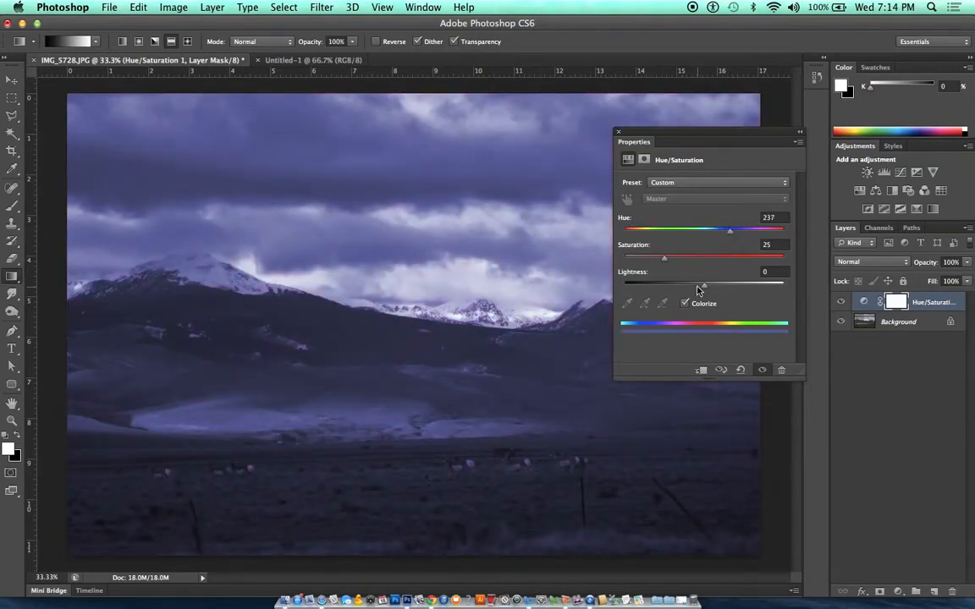
left_click_drag(702, 285, 666, 289)
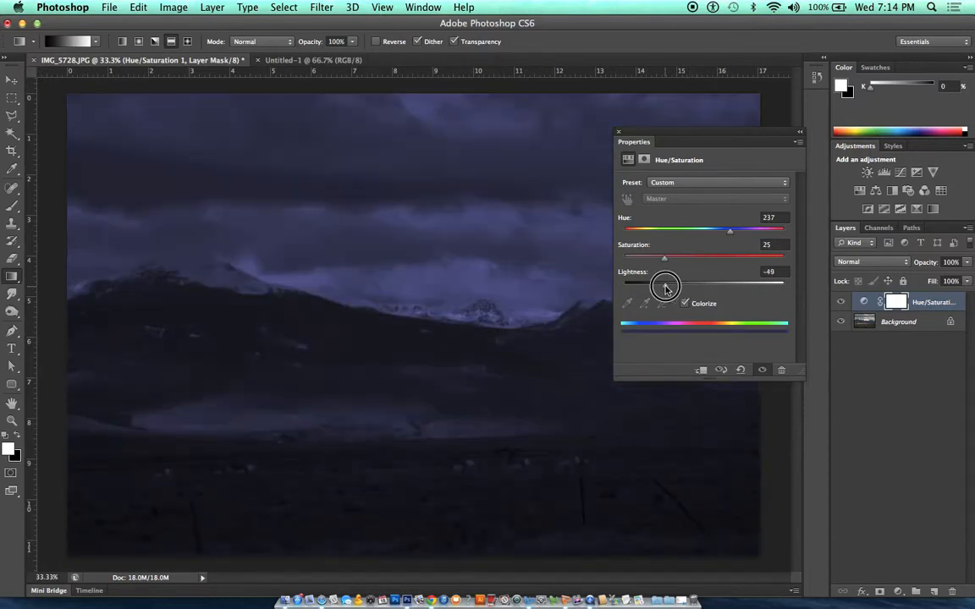
left_click(618, 133)
Step: In Untitled-1, draw a narrow vertical reflected gradient band left of the canvas centre and apply the Difference Clouds filter
left_click(313, 61)
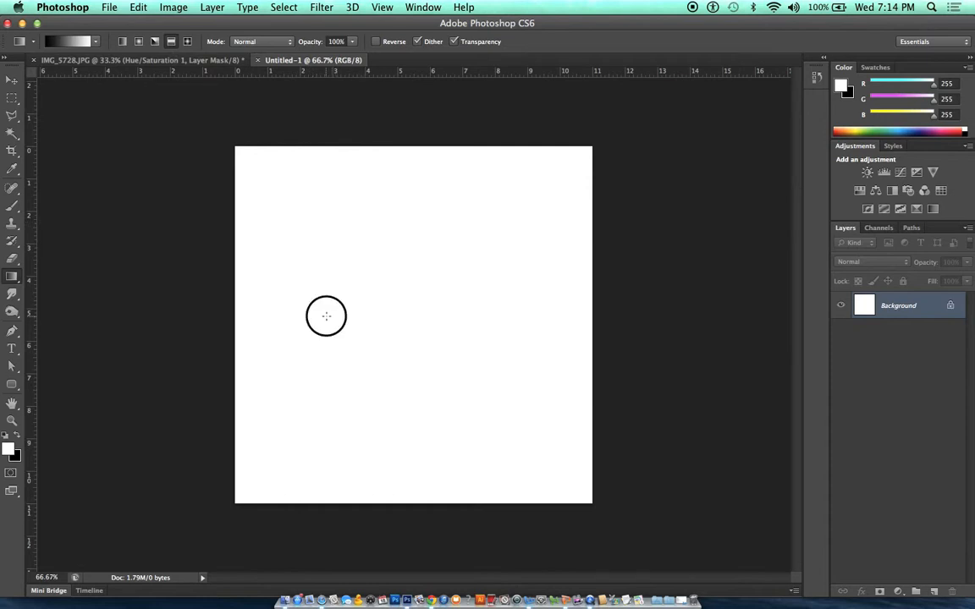
left_click_drag(325, 317, 352, 315)
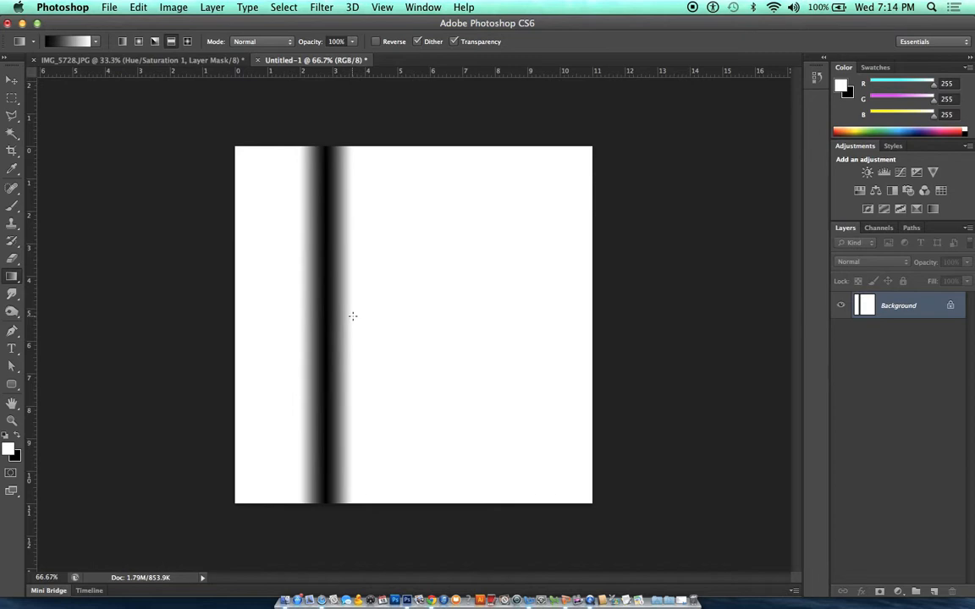
left_click(328, 10)
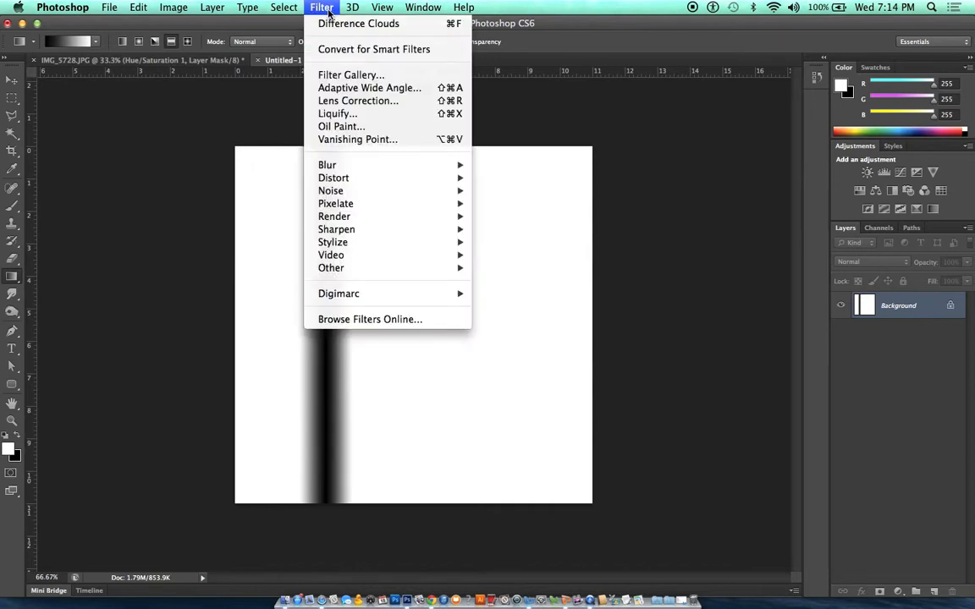
mouse_move(366, 218)
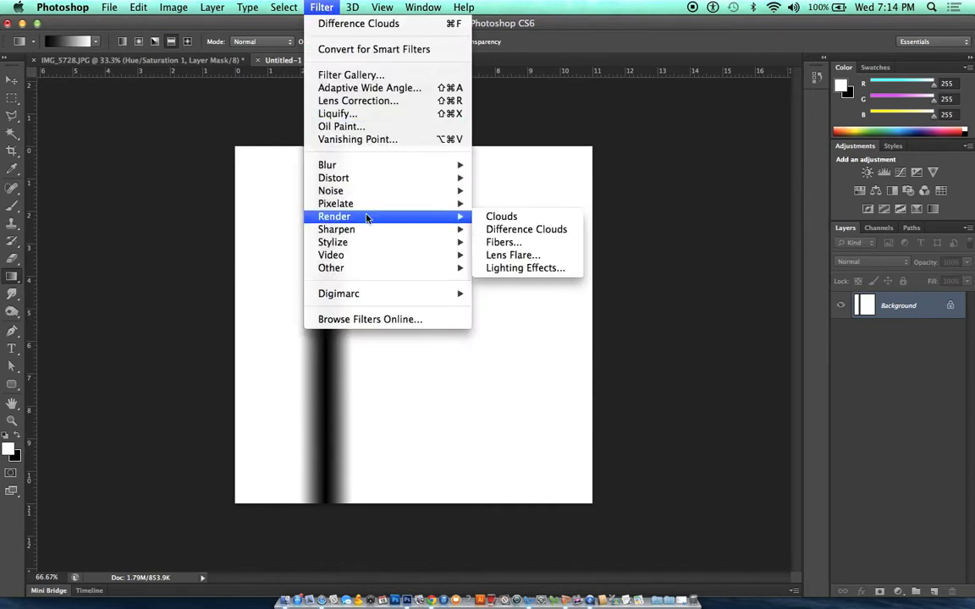
left_click(539, 229)
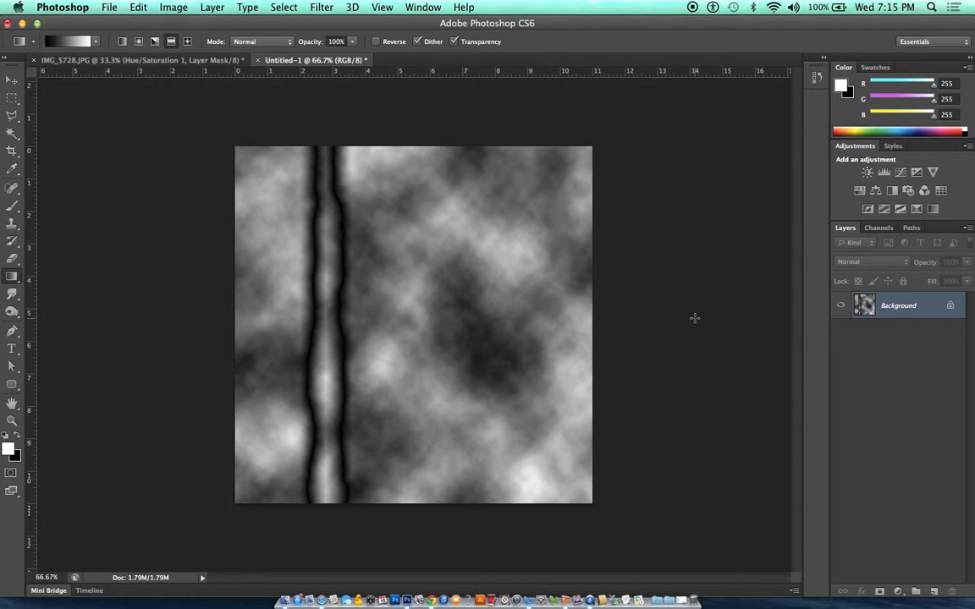
Step: Adjust the Levels input sliders to blow the clouds out to white, keeping only the thin dark jagged lines
key("super+l")
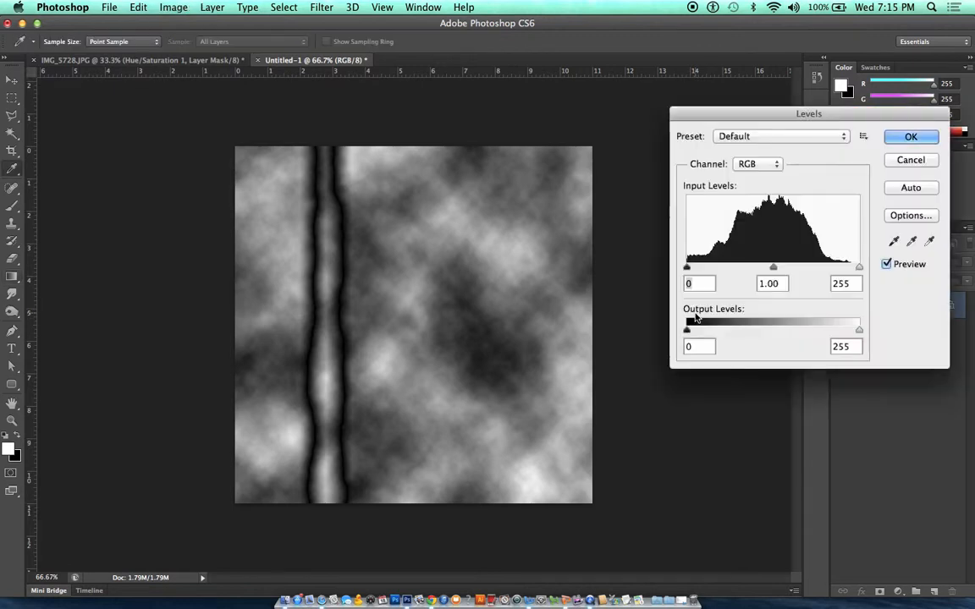
left_click_drag(857, 268, 798, 267)
mouse_move(691, 269)
left_mouse_down()
mouse_move(716, 271)
mouse_move(701, 269)
left_mouse_up()
left_click_drag(799, 269, 717, 269)
left_click(910, 137)
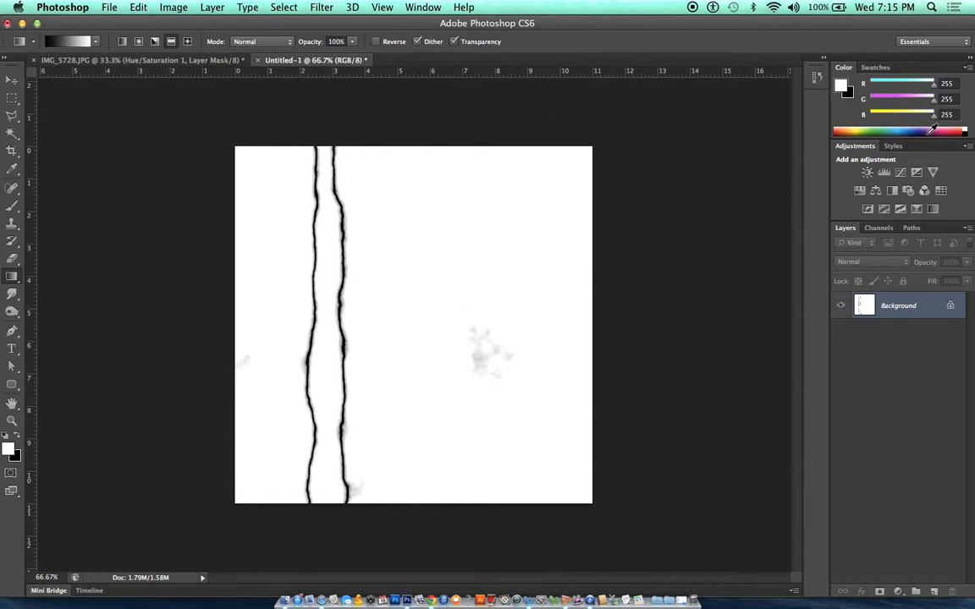
Step: Invert the image to white lines on black and clean up the grey smudges with a Levels black input of 39
key("super+i")
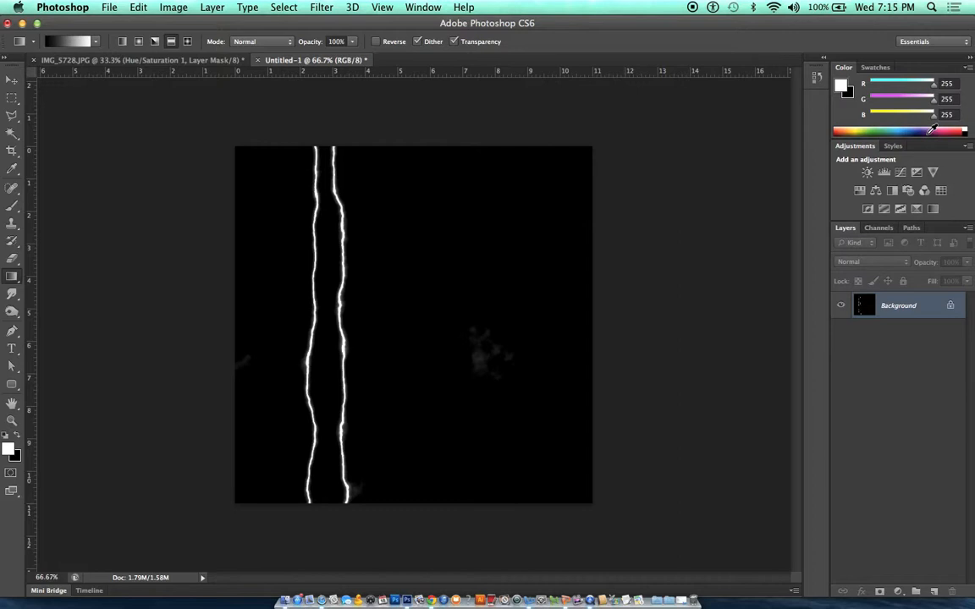
key("super+l")
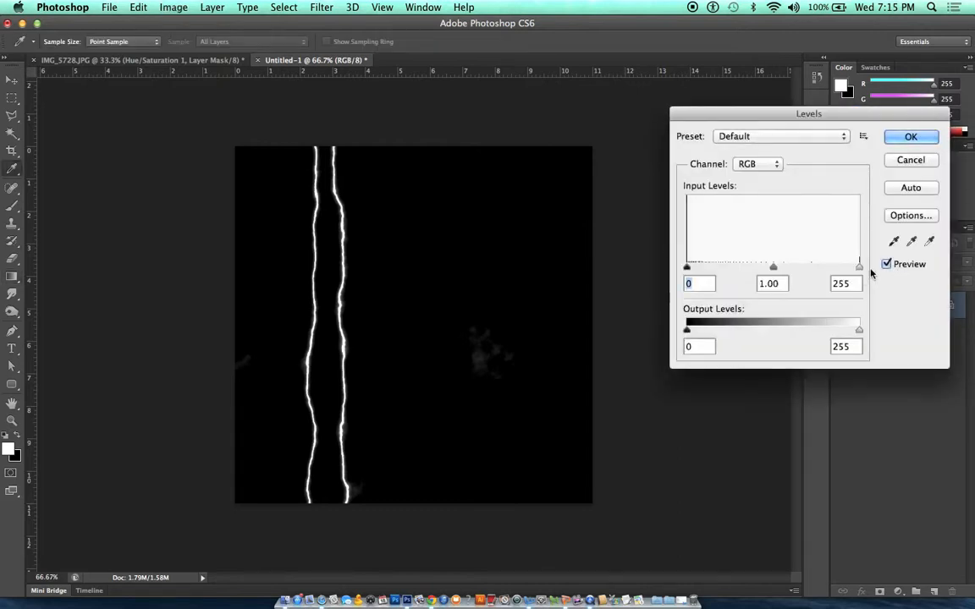
left_click_drag(686, 267, 713, 271)
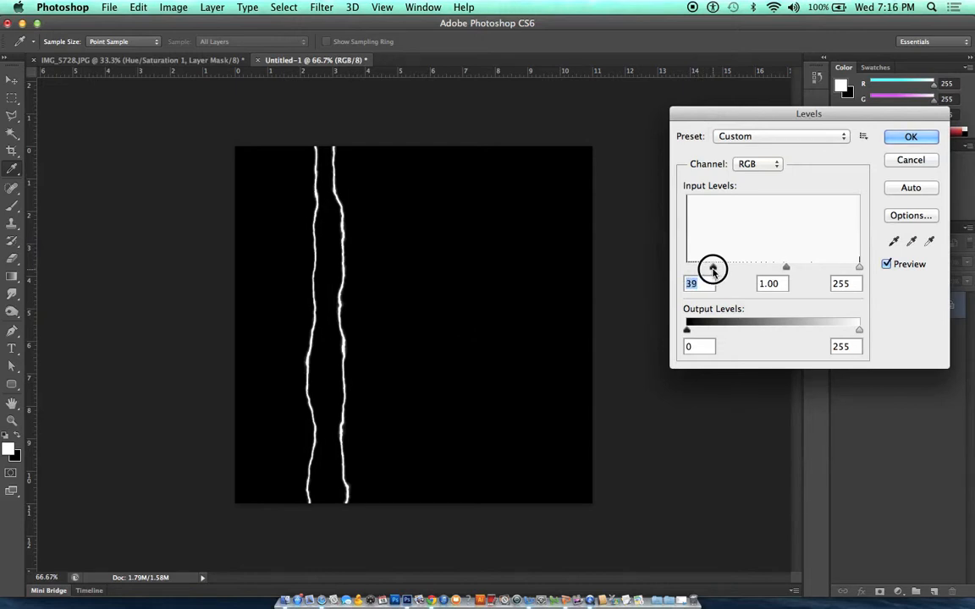
key("Return")
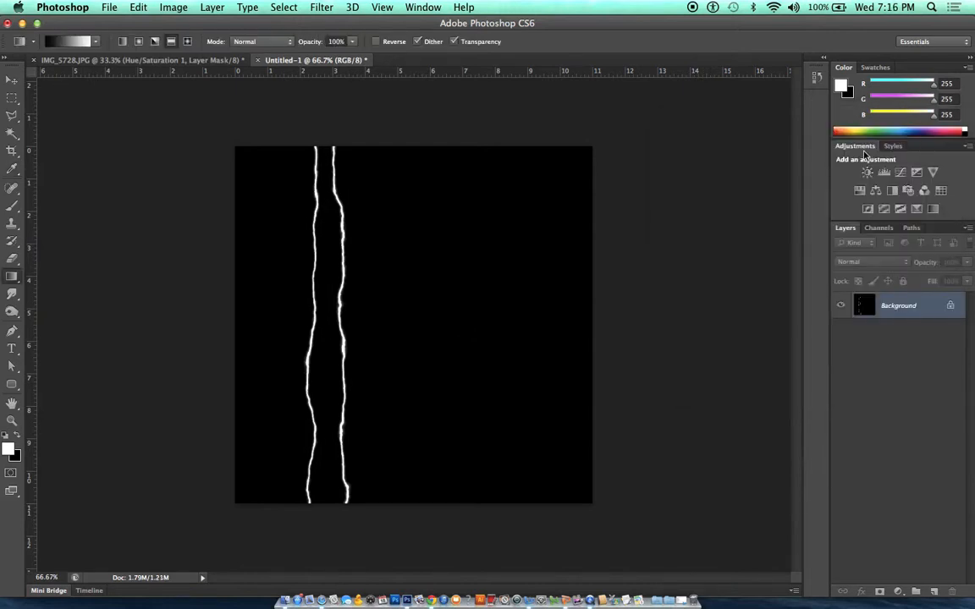
Step: Select a full-height rectangle around both white lines and paste a copy into IMG_5728.JPG as a new layer
left_click(13, 95)
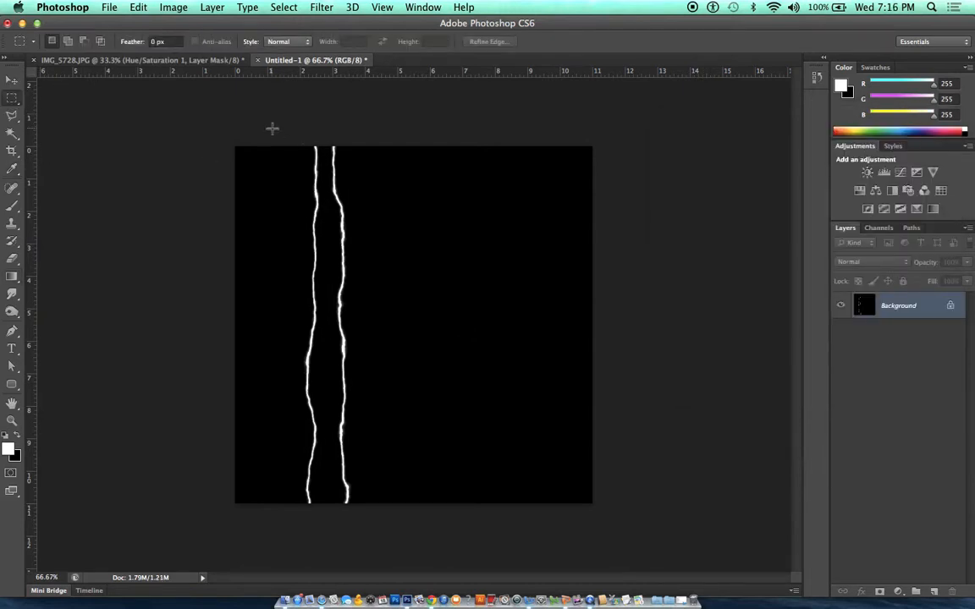
mouse_move(272, 129)
left_mouse_down()
mouse_move(445, 600)
mouse_move(471, 601)
mouse_move(427, 600)
left_mouse_up()
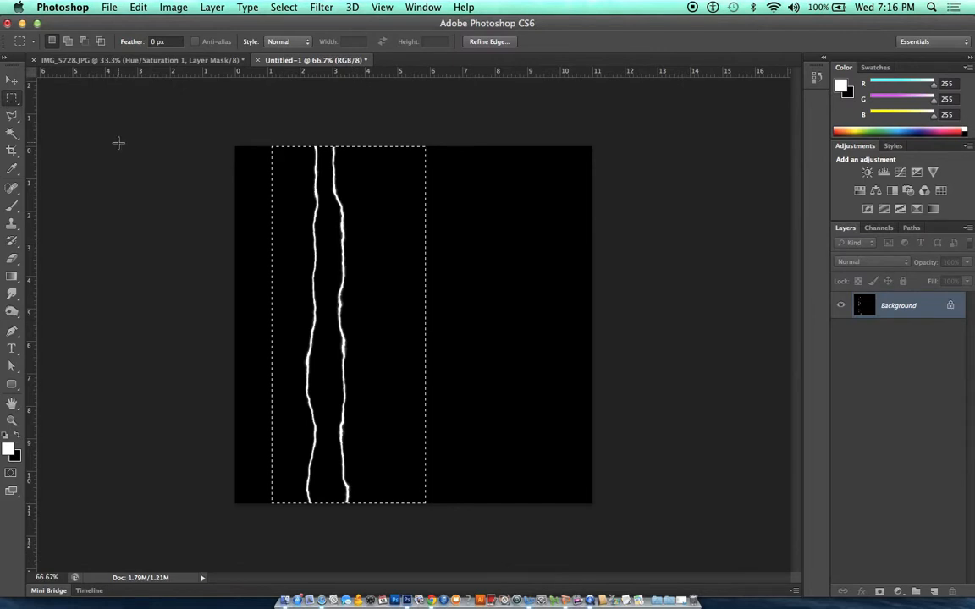
left_click(140, 60)
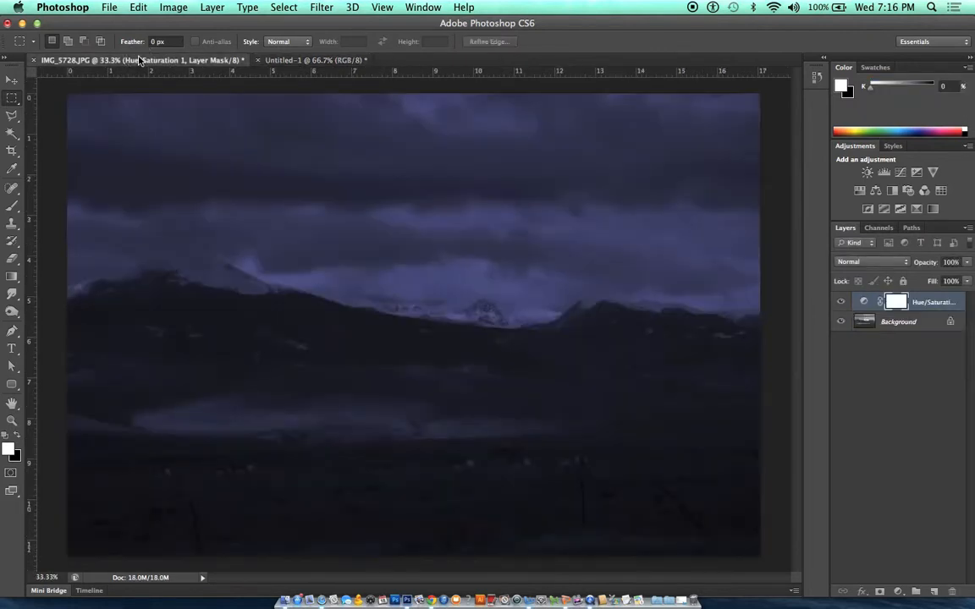
key("super+v")
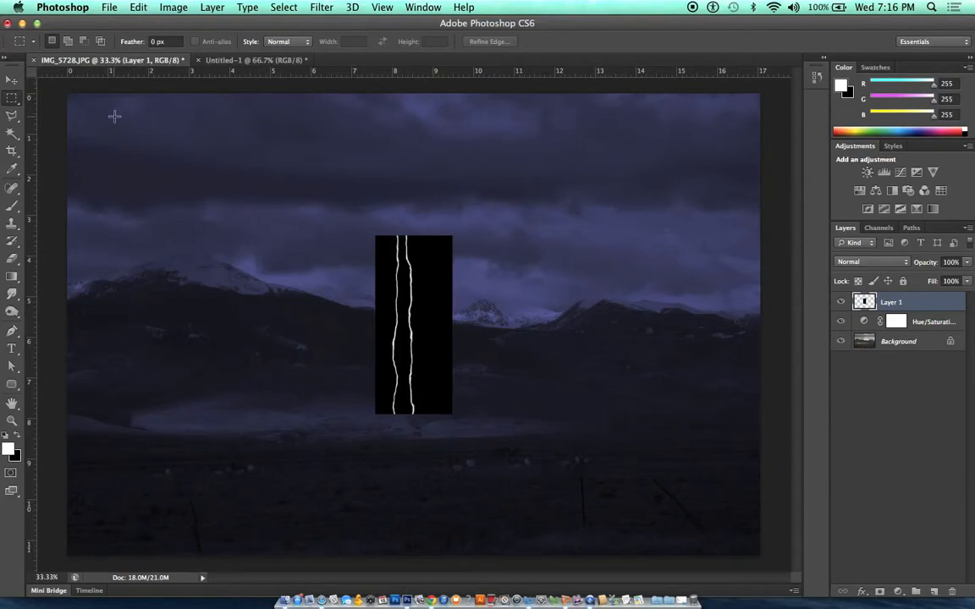
Step: Rotate the pasted lightning layer about 20.4° clockwise and place it over the mountains just right of the image centre
key("v")
left_click_drag(428, 280, 446, 249)
key("super+t")
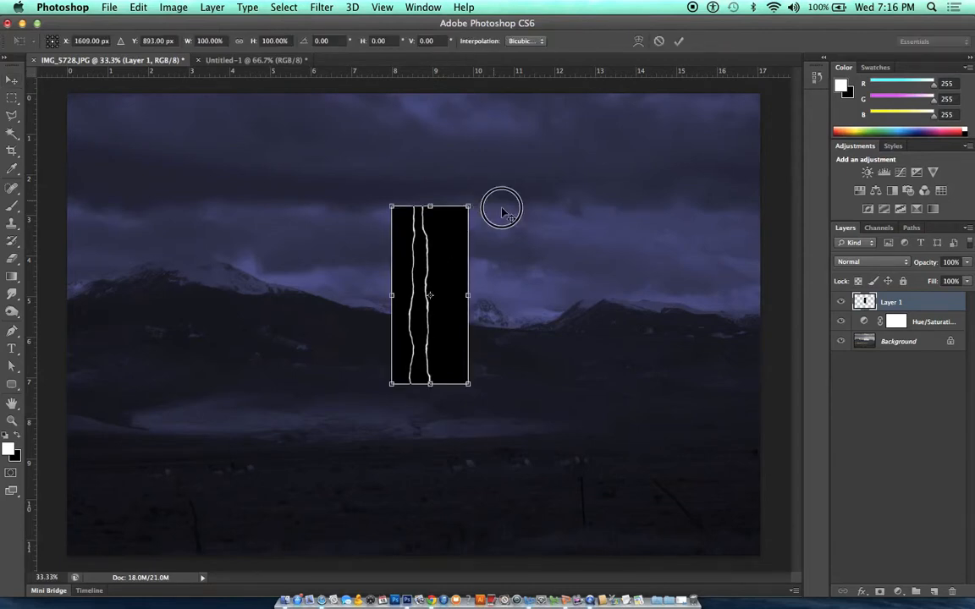
left_click_drag(502, 206, 480, 198)
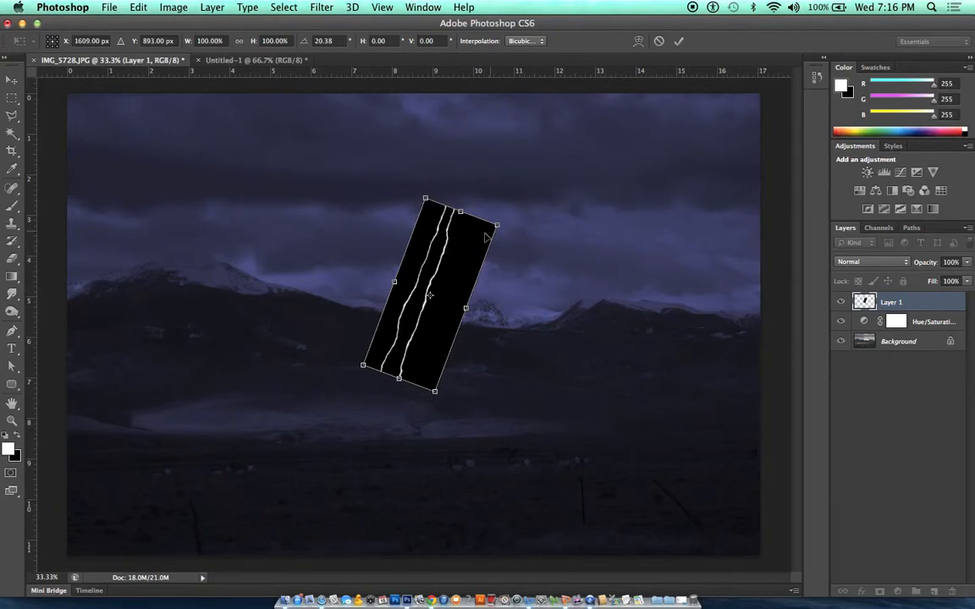
left_click_drag(474, 236, 537, 269)
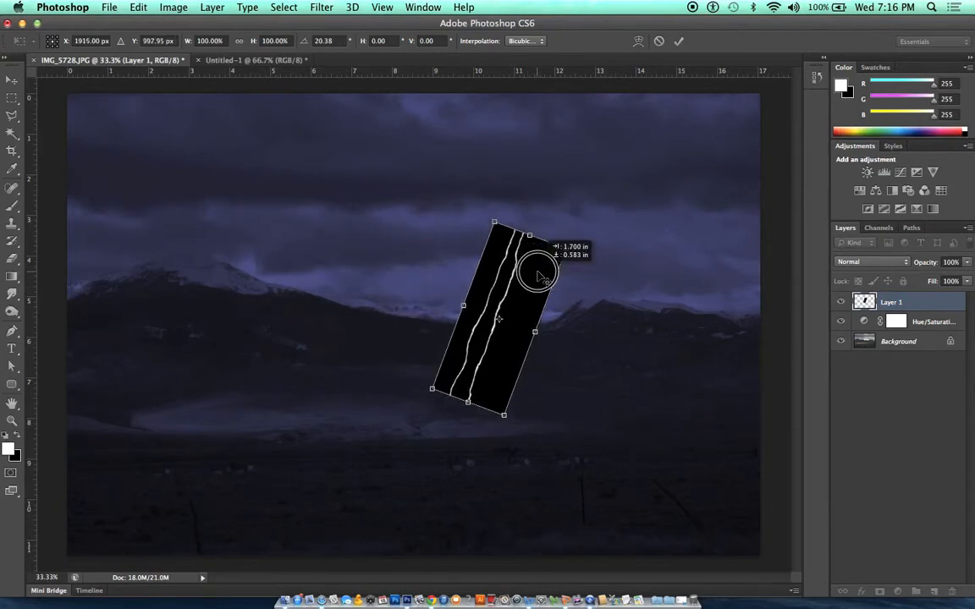
key("Return")
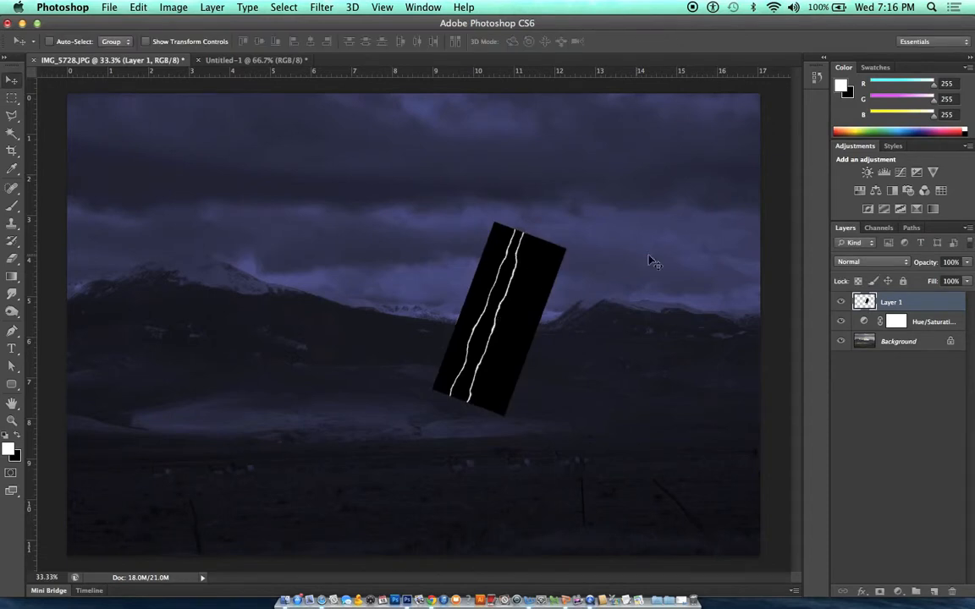
Step: Set the lightning layer's blending mode to Screen and its opacity to 50%
left_click(843, 264)
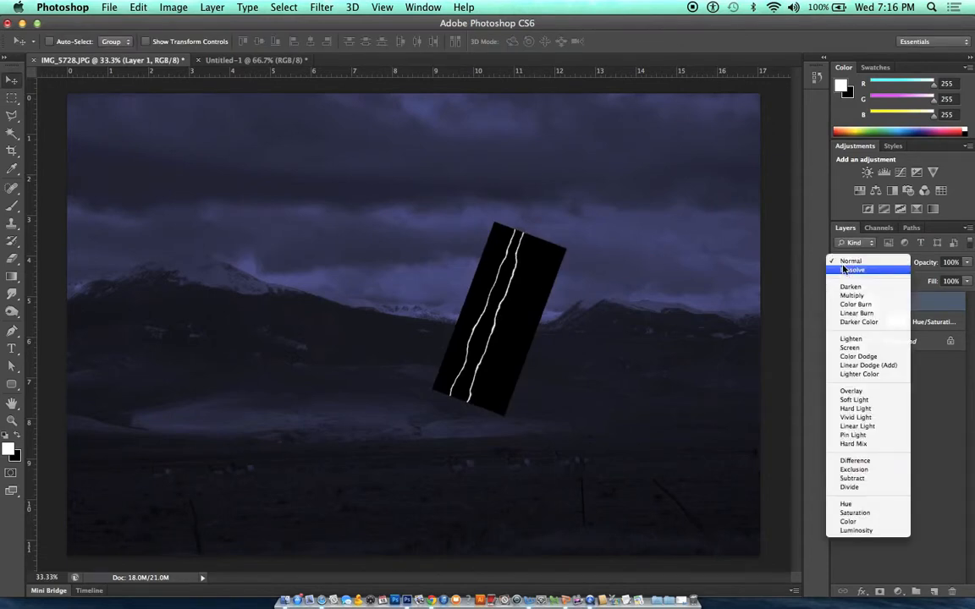
left_click(846, 347)
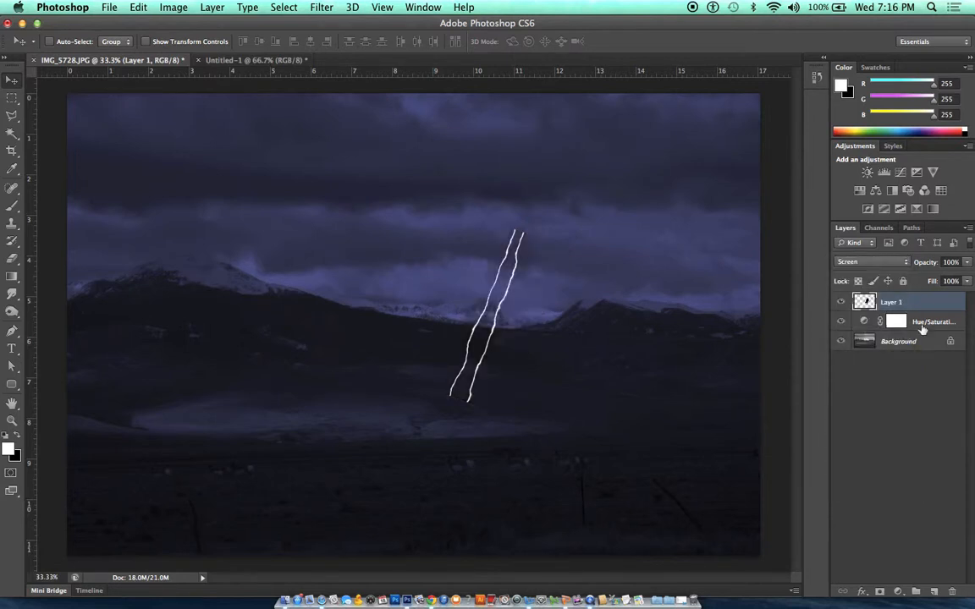
left_click(965, 265)
left_click(939, 279)
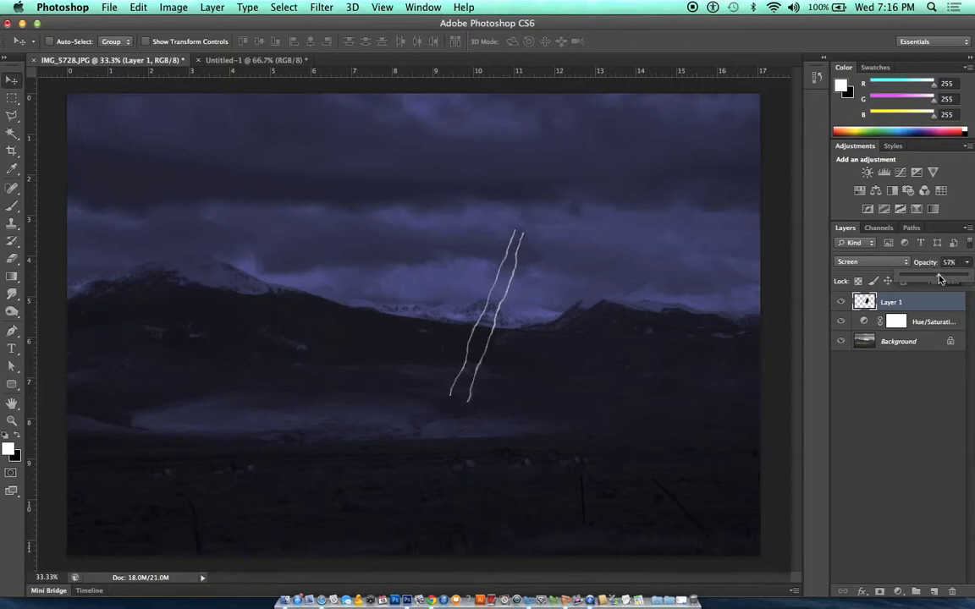
left_click_drag(939, 280, 934, 280)
Step: Add a layer mask to the lightning layer and hide the tops and lower parts of both bolts with a 500 px black brush
left_click(880, 592)
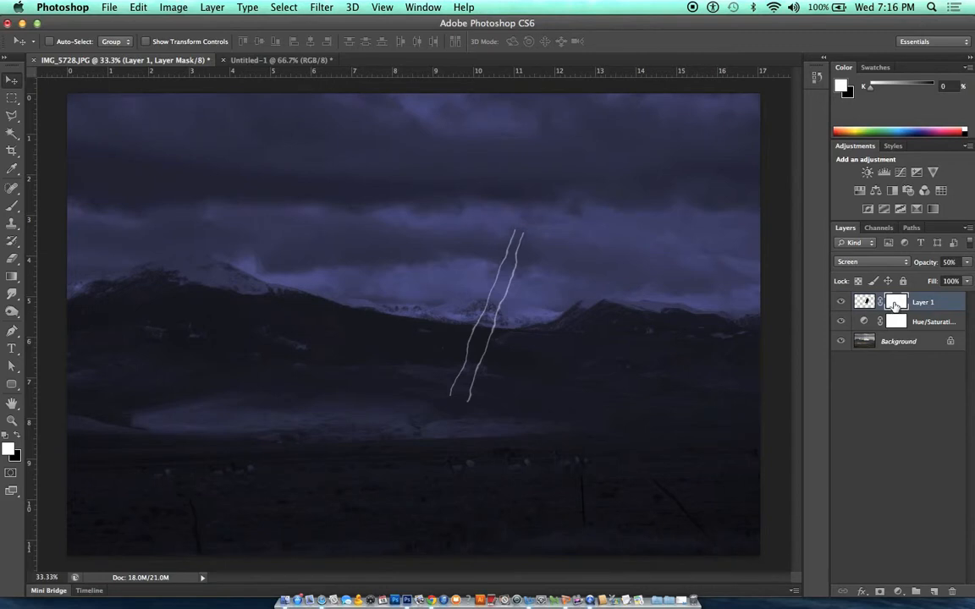
left_click(13, 209)
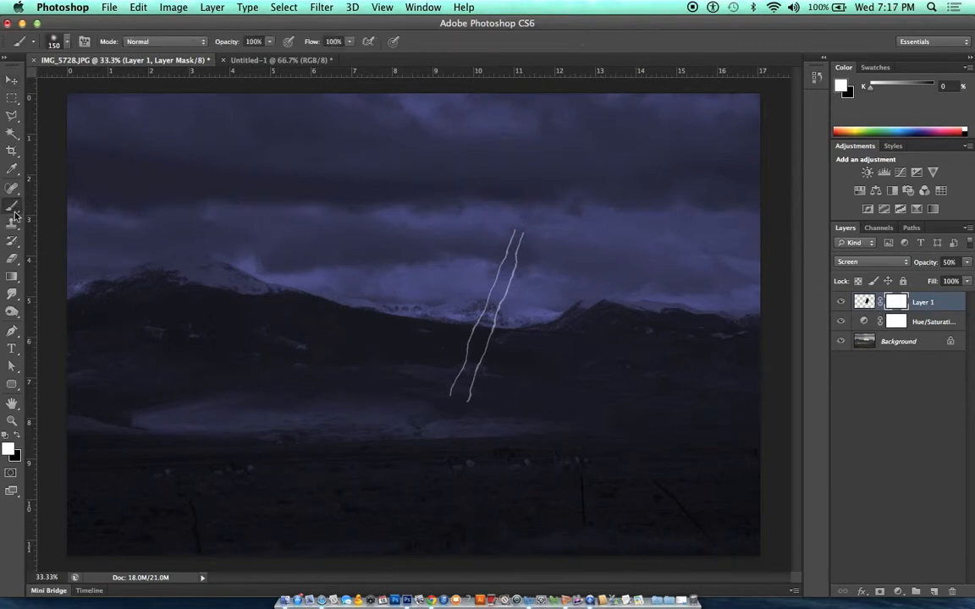
key("x")
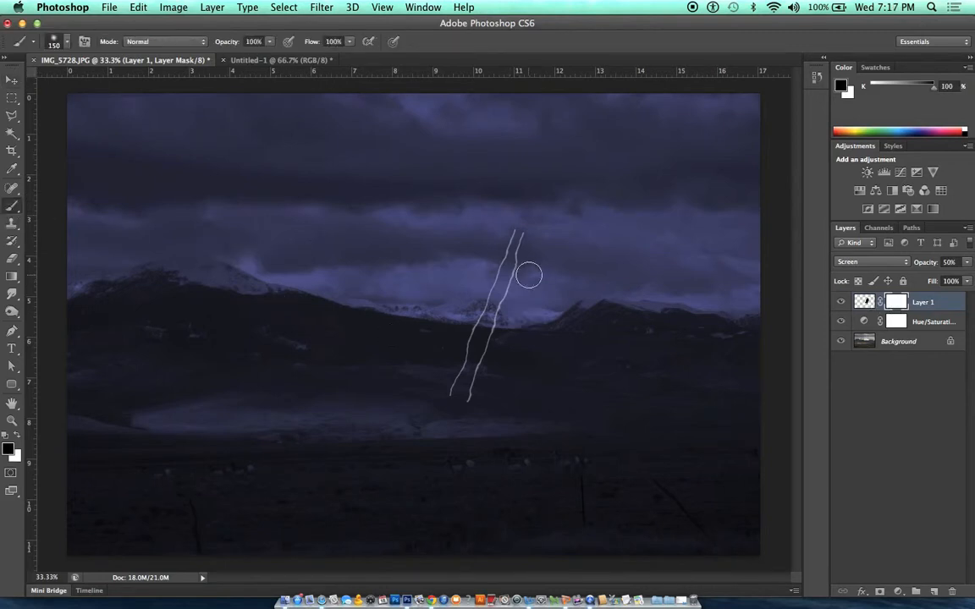
key("bracketright")
key("bracketright")
key("bracketright")
key("bracketright")
key("bracketright")
key("bracketright")
left_click(505, 238)
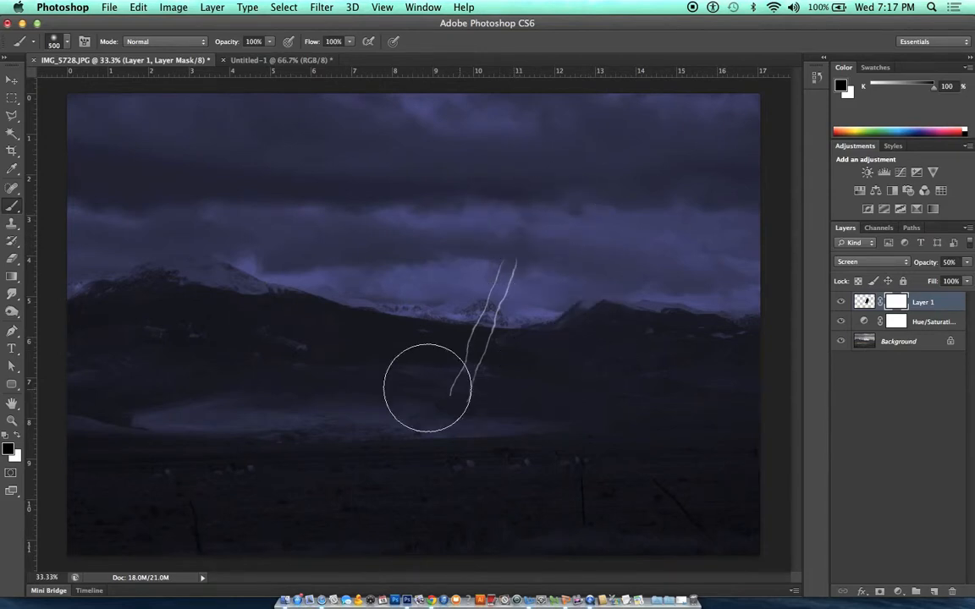
left_click_drag(427, 388, 503, 378)
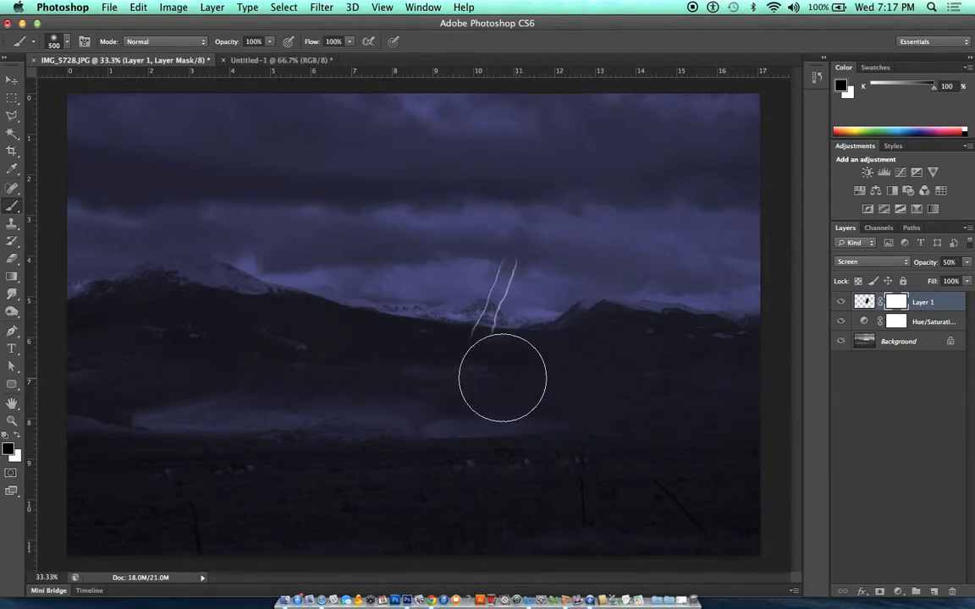
Step: Trim the lightning at the mountain ridge and mask out the left bolt with a 125 px black brush
key("bracketleft")
key("bracketleft")
key("bracketleft")
key("bracketleft")
key("bracketleft")
key("bracketleft")
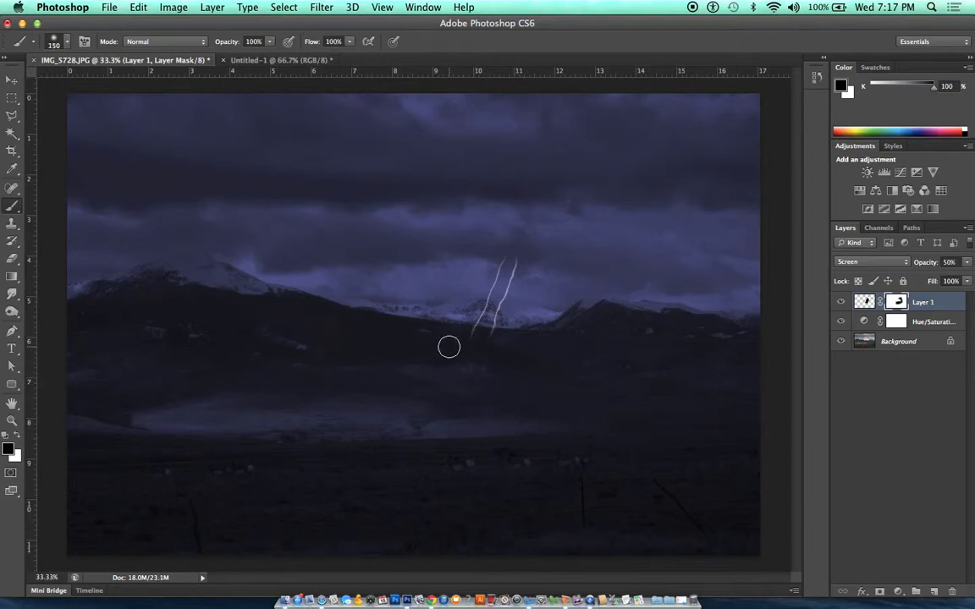
key("4")
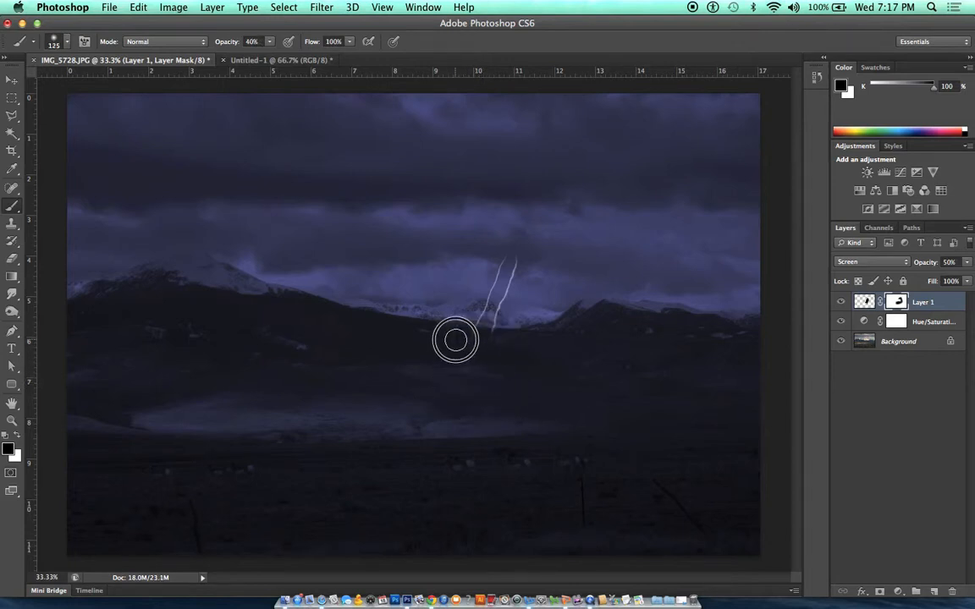
key("0")
mouse_move(482, 340)
left_mouse_down()
mouse_move(500, 342)
mouse_move(456, 337)
mouse_move(520, 341)
mouse_move(462, 335)
left_mouse_up()
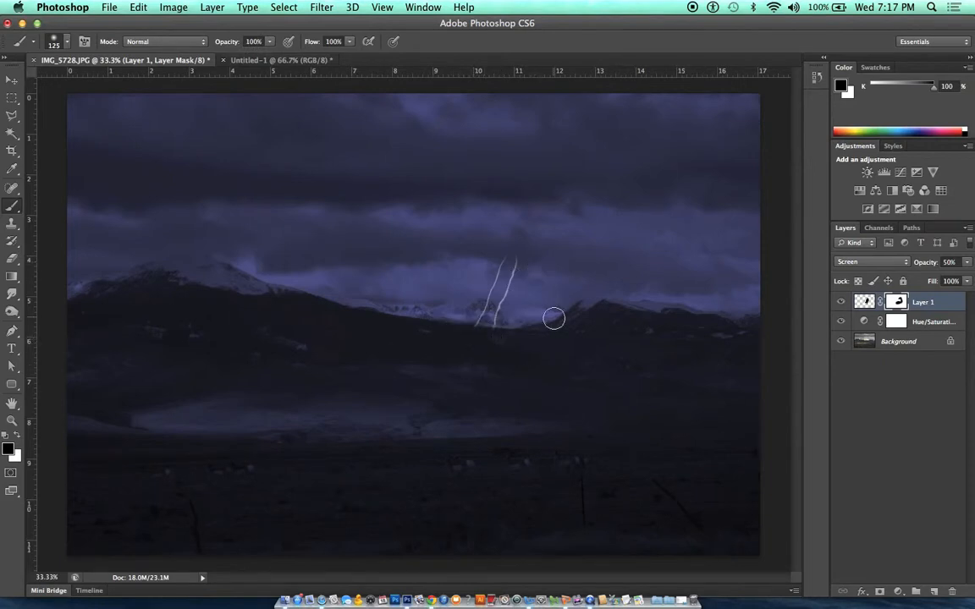
mouse_move(516, 251)
left_mouse_down()
mouse_move(495, 246)
mouse_move(533, 255)
mouse_move(524, 252)
left_mouse_up()
mouse_move(498, 270)
left_mouse_down()
mouse_move(476, 318)
mouse_move(499, 261)
mouse_move(464, 322)
left_mouse_up()
Step: Add a new layer in Overlay mode and paint a soft glow along the bolt with a 250 px white brush at 10% opacity
left_click(934, 592)
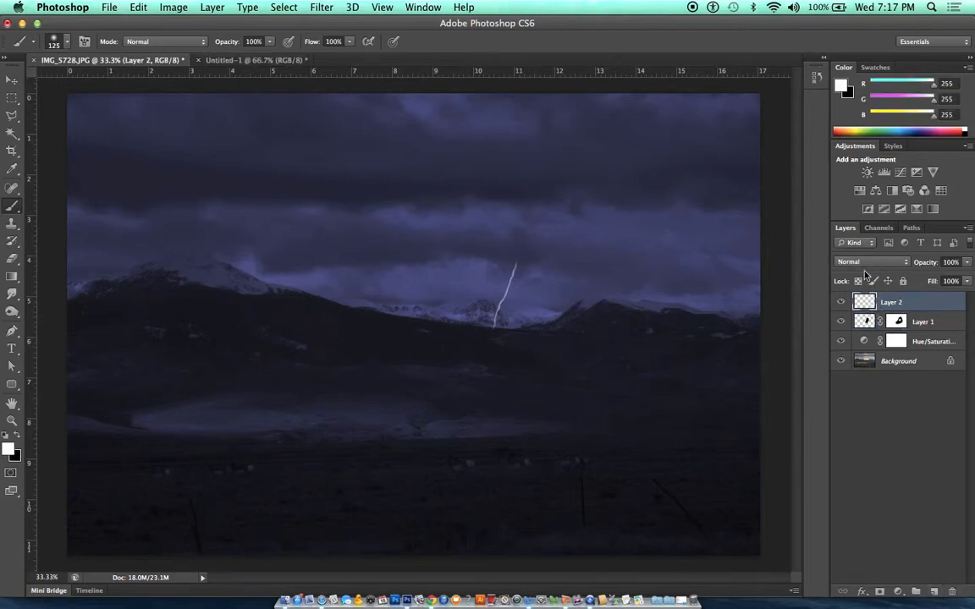
left_click_drag(860, 264, 850, 391)
key("bracketright")
key("bracketright")
left_click(517, 263)
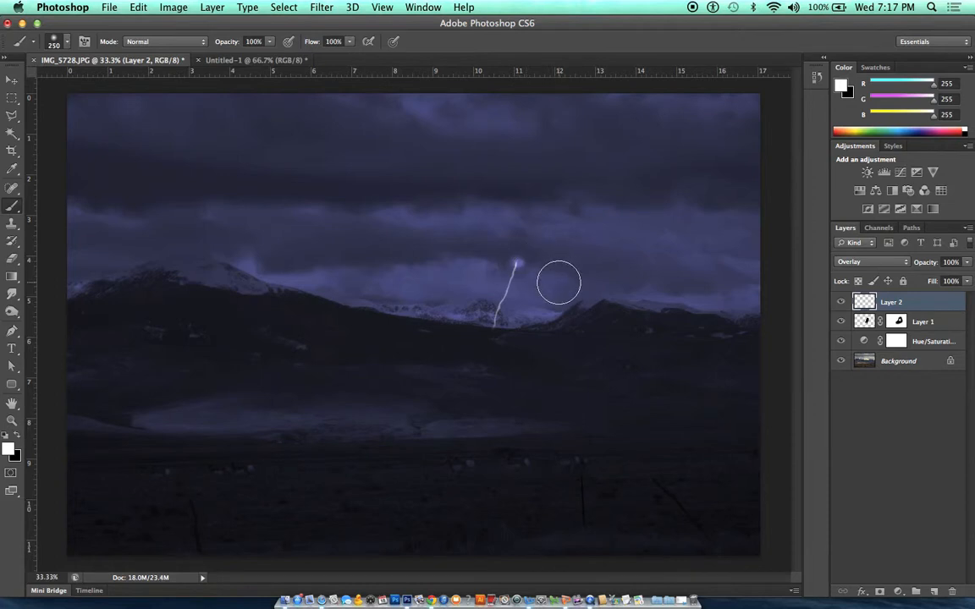
key("super+z")
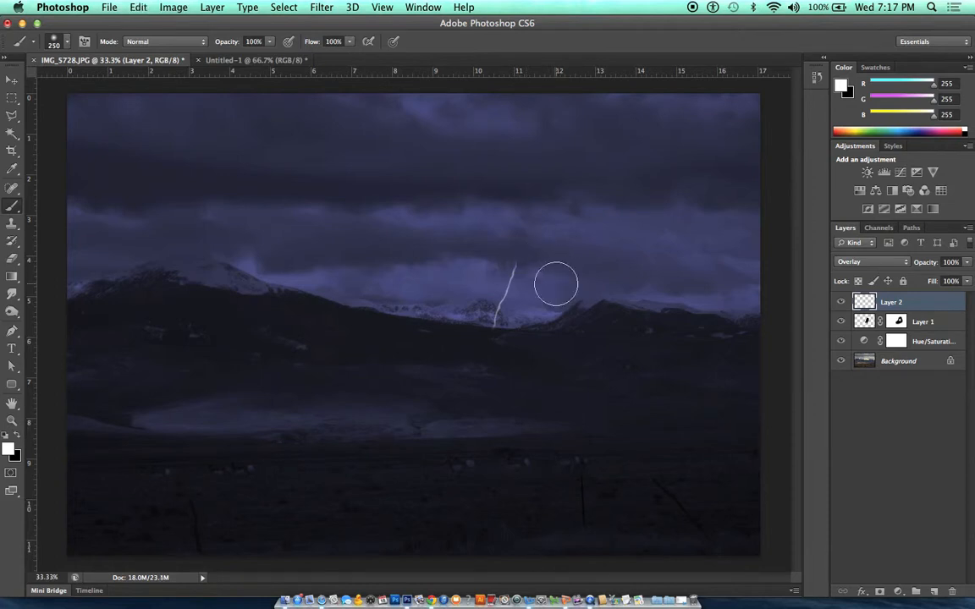
key("1")
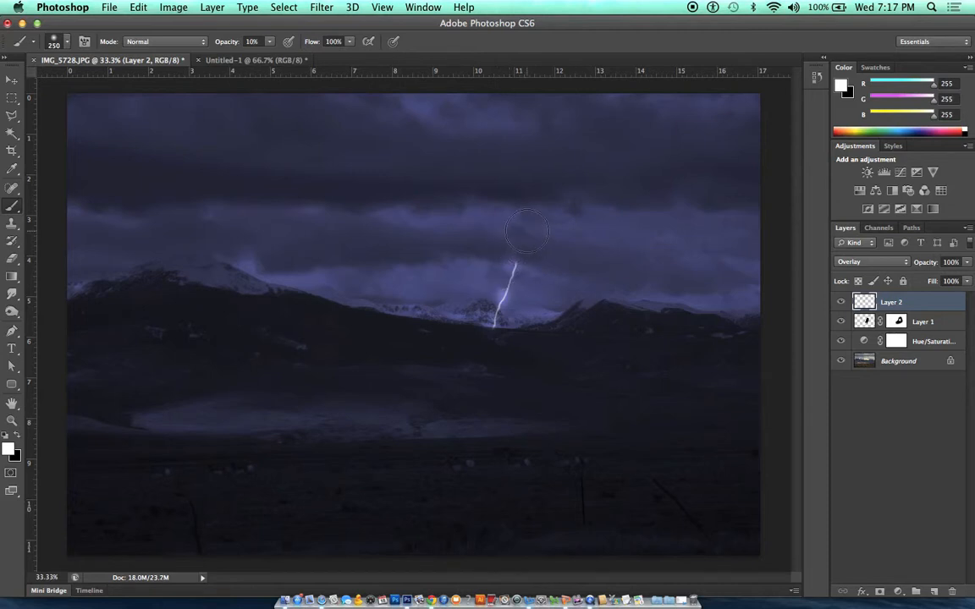
Step: Brighten the clouds above and around the bolt on the Overlay layer with a 500 px white brush at 10% opacity
key("bracketright")
key("bracketright")
key("bracketright")
mouse_move(518, 232)
left_mouse_down()
mouse_move(490, 230)
mouse_move(632, 238)
mouse_move(420, 227)
mouse_move(494, 227)
mouse_move(440, 216)
mouse_move(529, 219)
mouse_move(467, 211)
mouse_move(651, 211)
left_mouse_up()
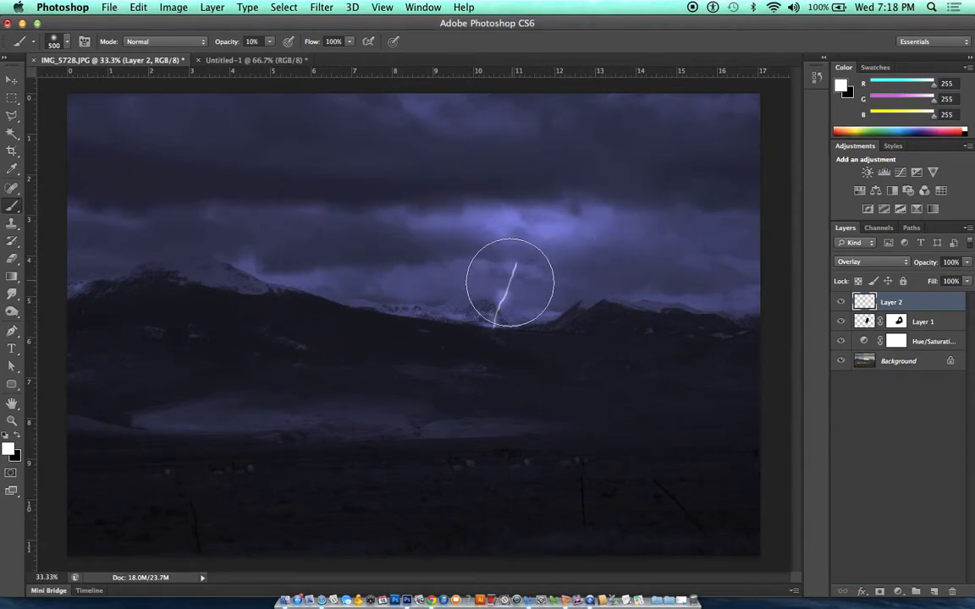
mouse_move(509, 282)
left_mouse_down()
mouse_move(456, 260)
mouse_move(502, 295)
mouse_move(502, 316)
mouse_move(485, 326)
mouse_move(514, 261)
mouse_move(522, 263)
mouse_move(492, 328)
mouse_move(503, 223)
left_mouse_up()
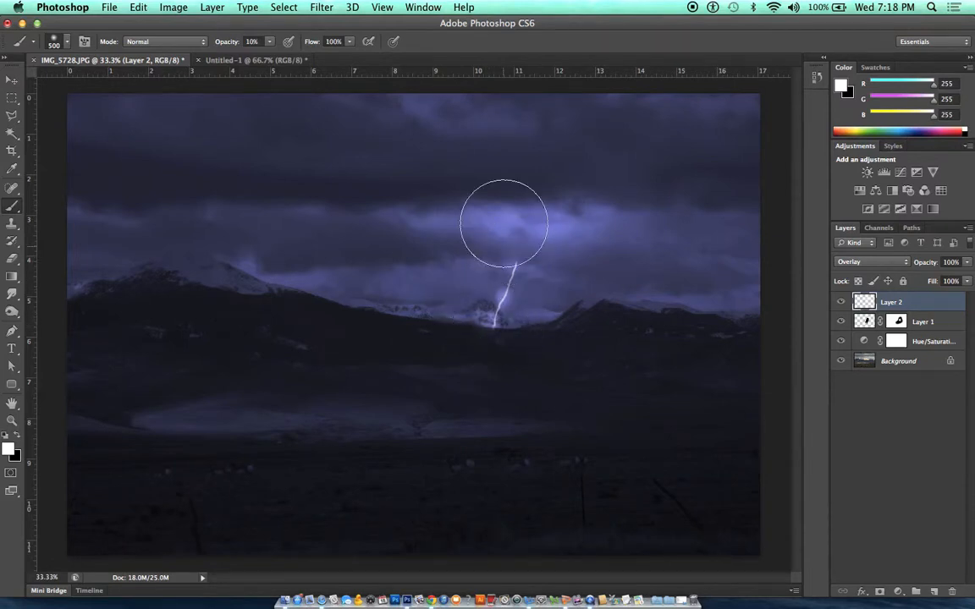
Step: Create a new 11 × 11 inch RGB document at 72 pixels/inch with a white background
left_click(108, 8)
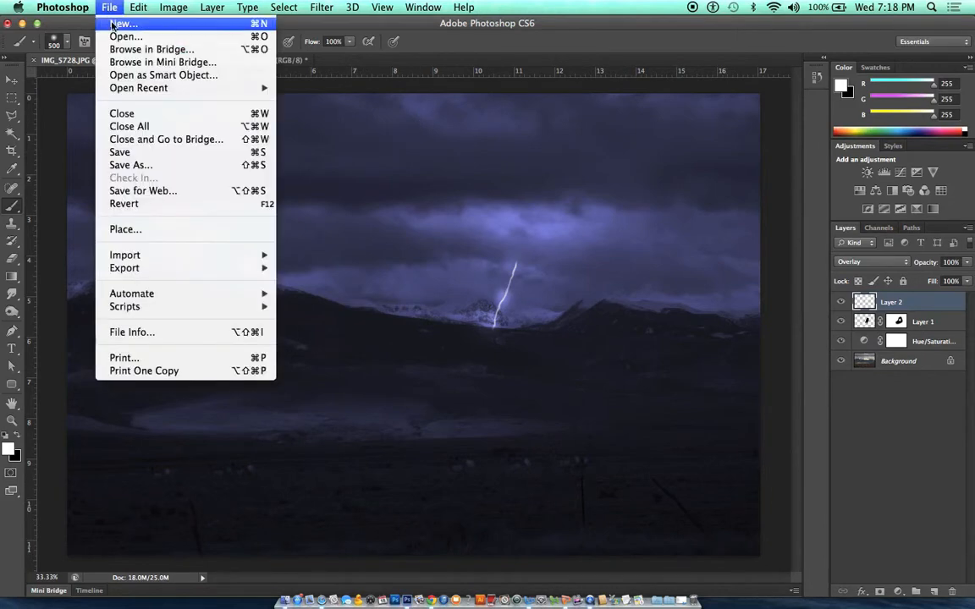
left_click(110, 24)
left_click(379, 196)
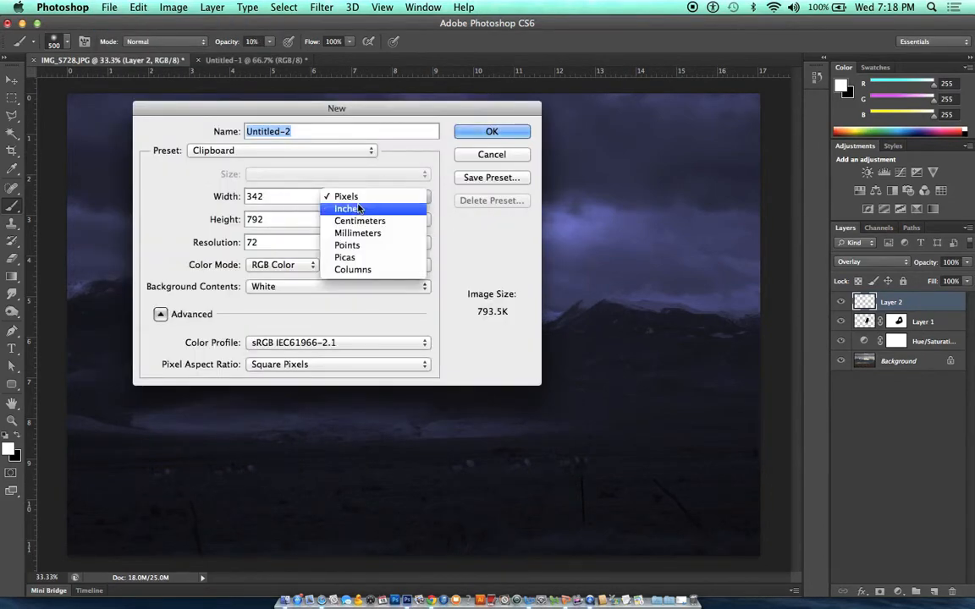
left_click(355, 211)
type("11")
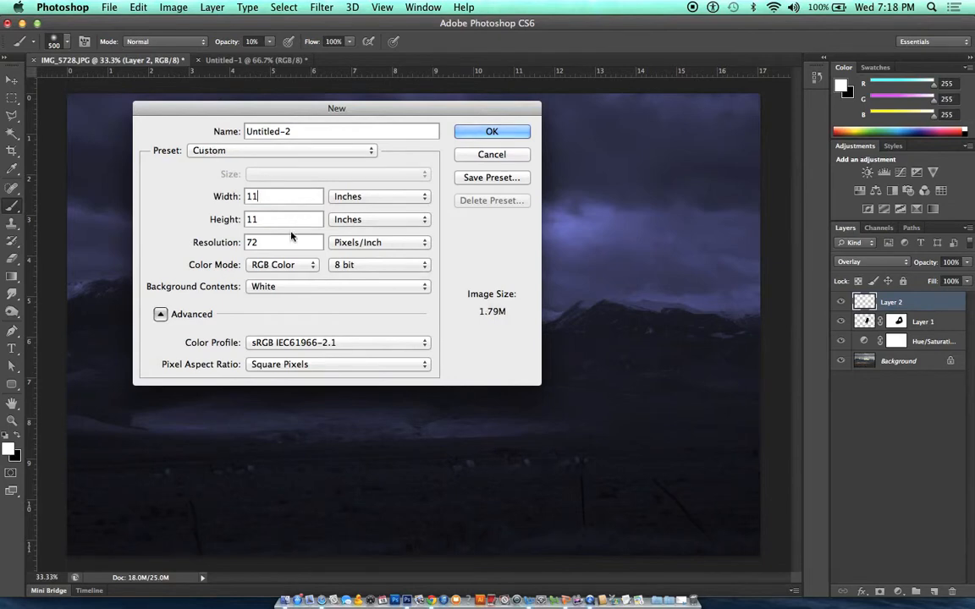
left_click(484, 136)
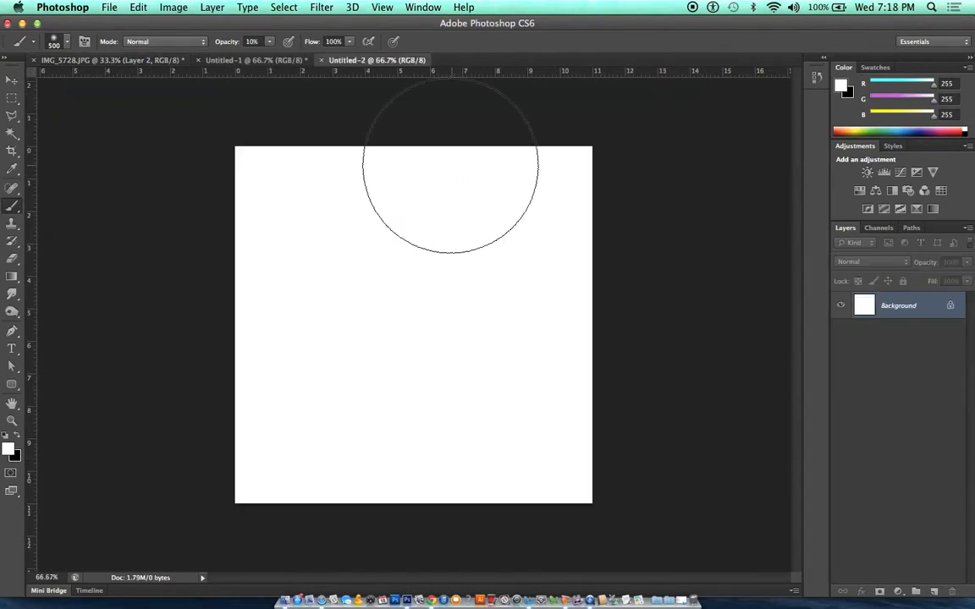
Step: Draw a horizontal reflected black-to-white gradient about 2 inches long in the canvas's left half and apply Difference Clouds
left_click(15, 279)
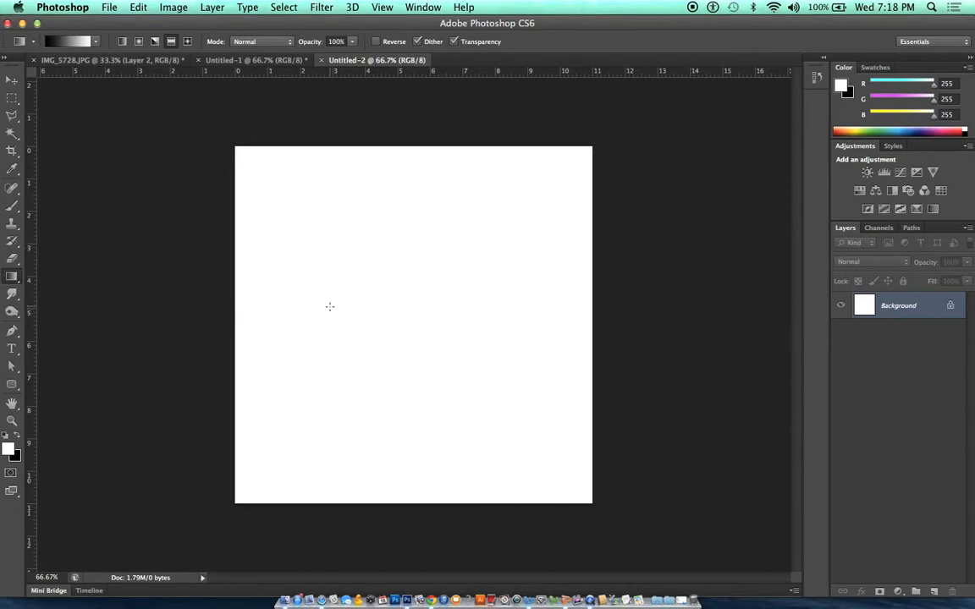
left_click_drag(330, 306, 394, 307)
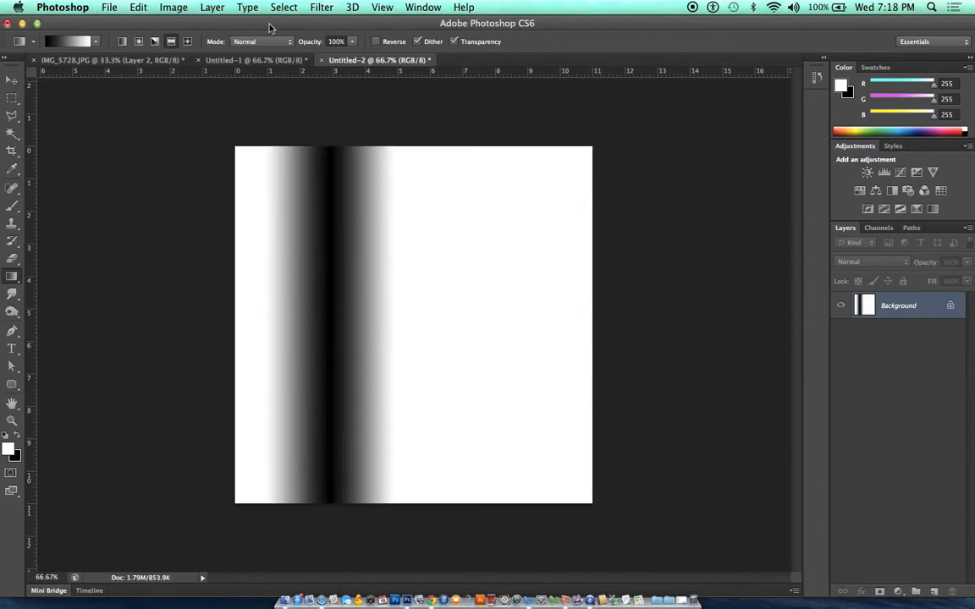
left_click(321, 7)
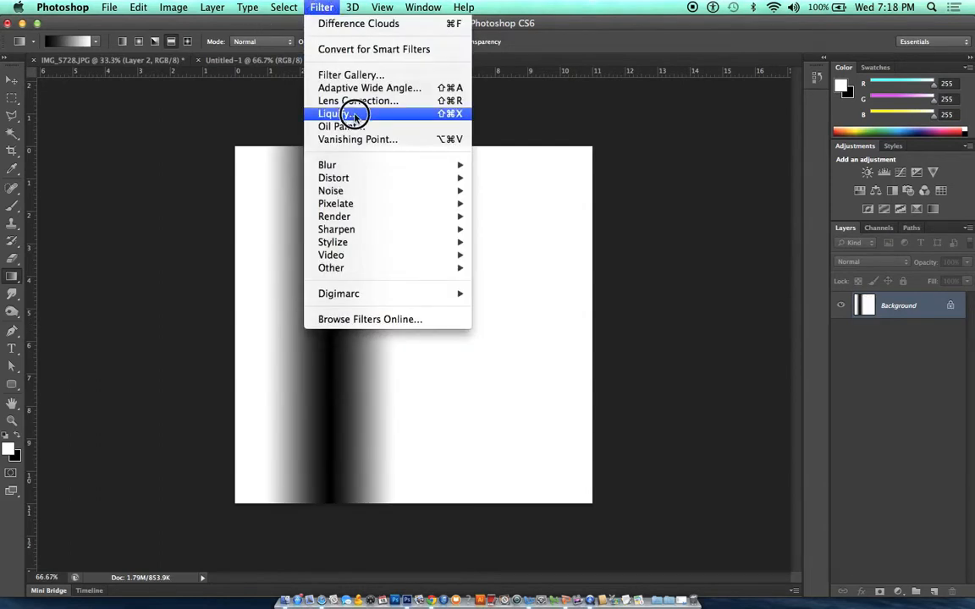
mouse_move(359, 212)
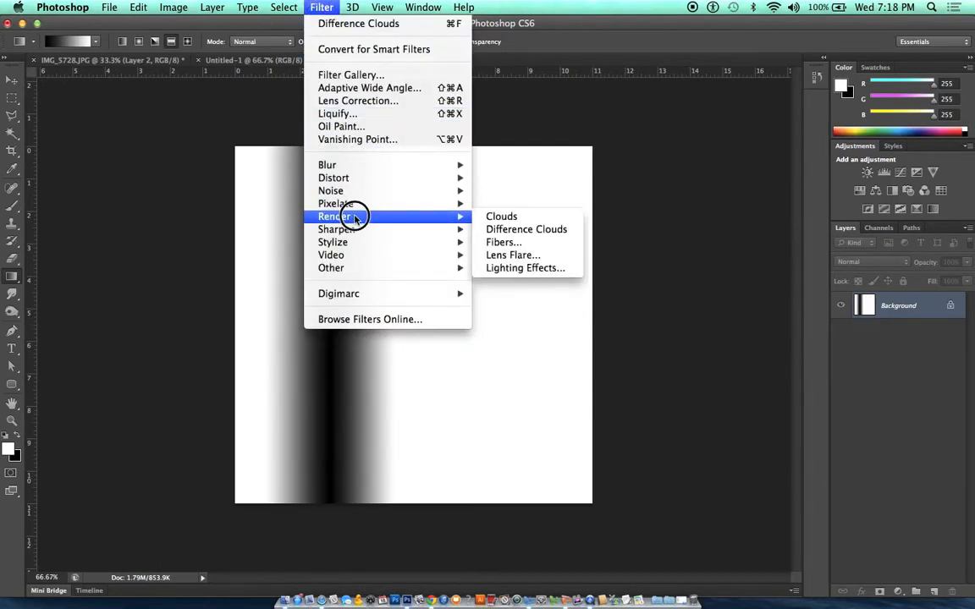
left_click(491, 234)
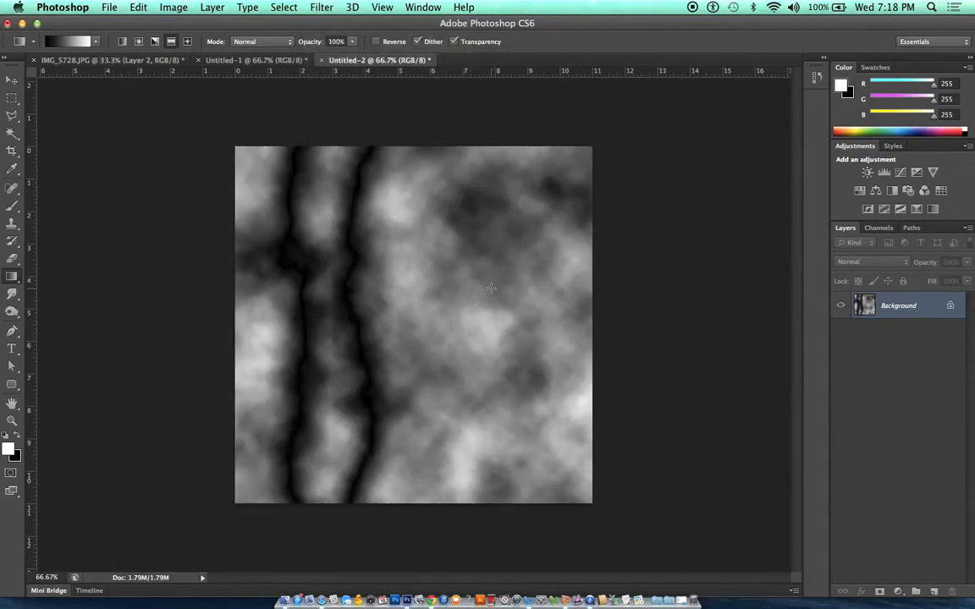
Step: Isolate the dark lines with Levels, setting the inputs to 9 for black, 3.50 for midtones and 86 for white
key("super+l")
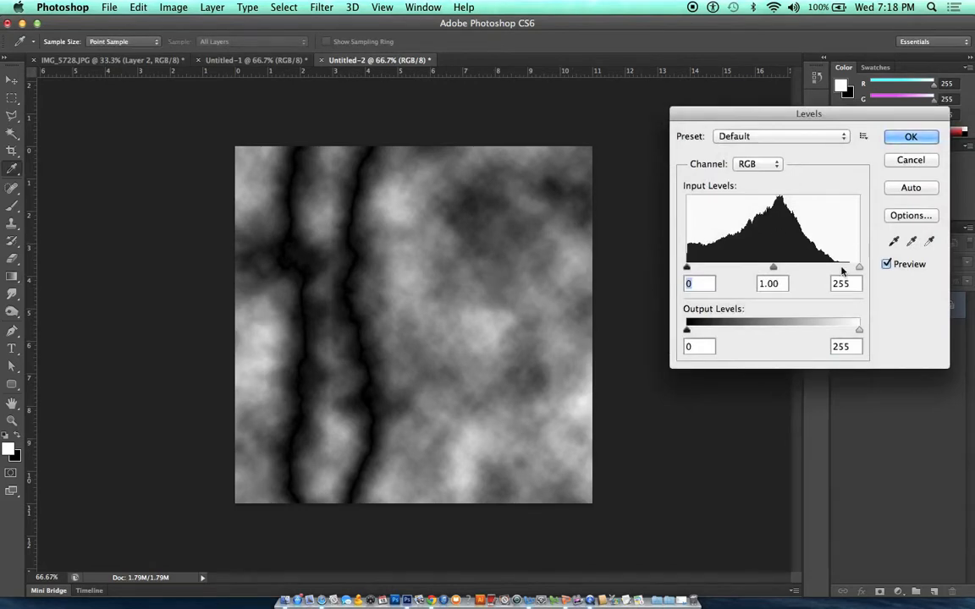
left_click_drag(859, 267, 840, 269)
mouse_move(686, 267)
left_mouse_down()
mouse_move(715, 269)
mouse_move(697, 269)
left_mouse_up()
left_click_drag(777, 267, 702, 269)
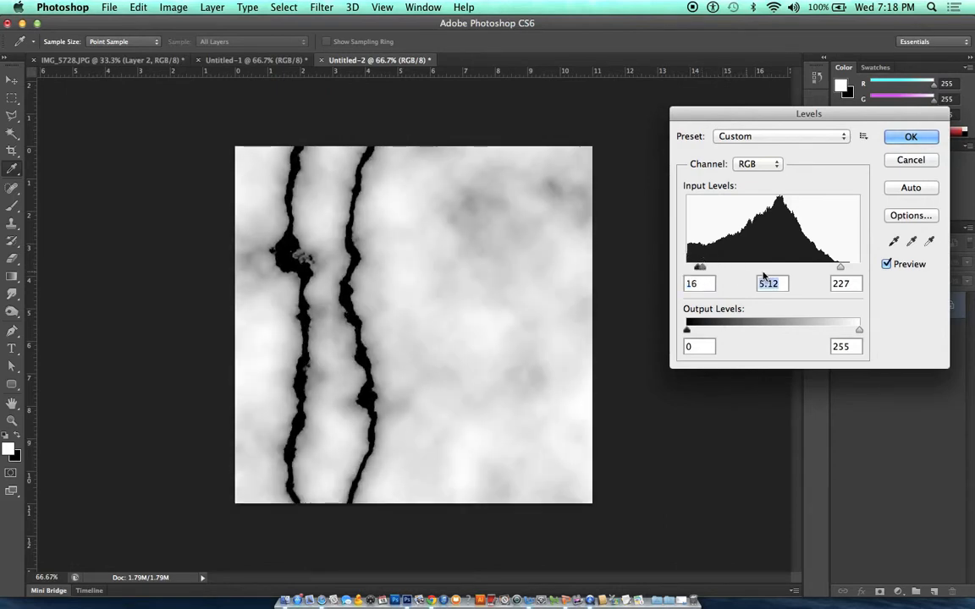
left_click_drag(840, 267, 696, 267)
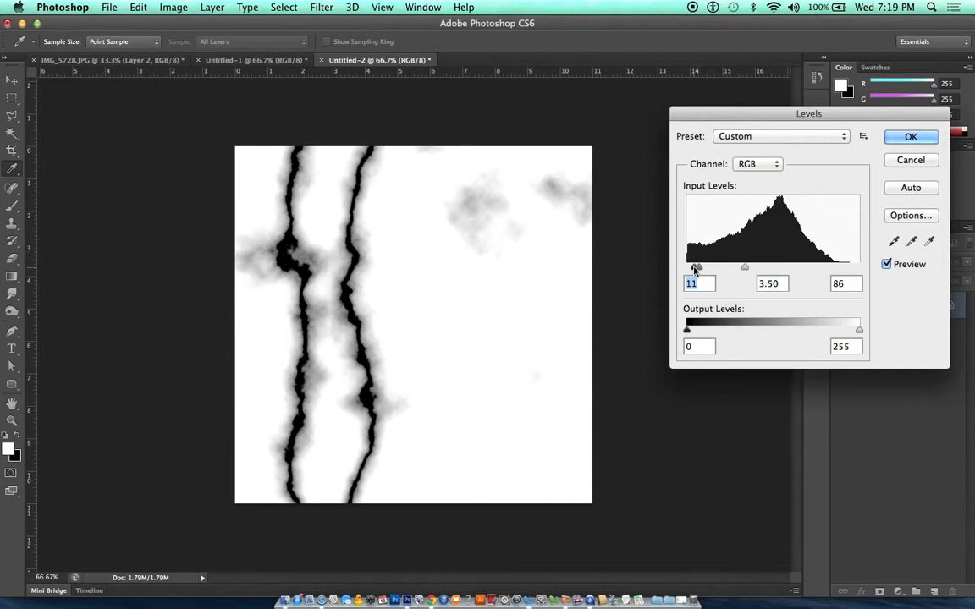
left_click_drag(695, 268, 694, 266)
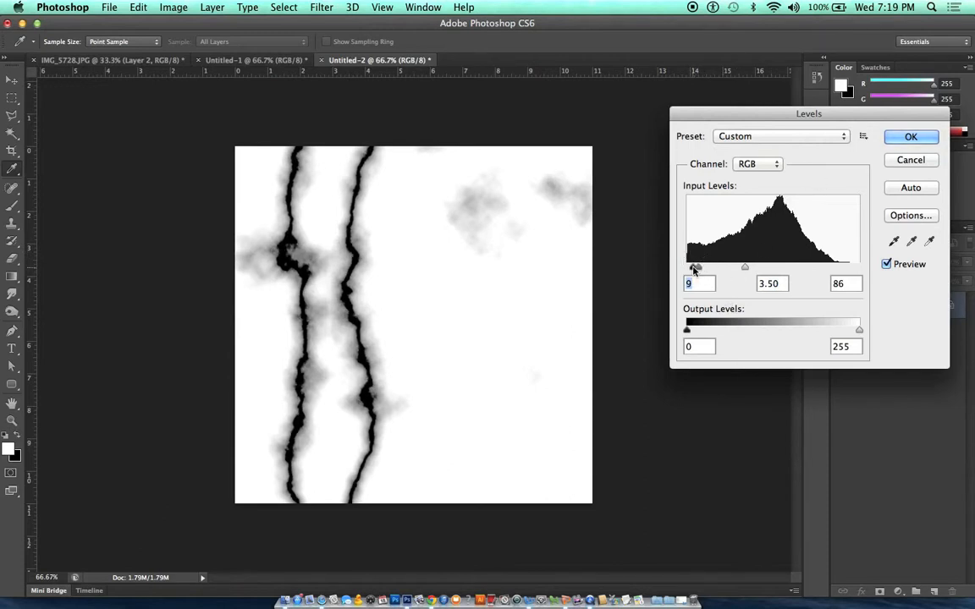
left_click(913, 136)
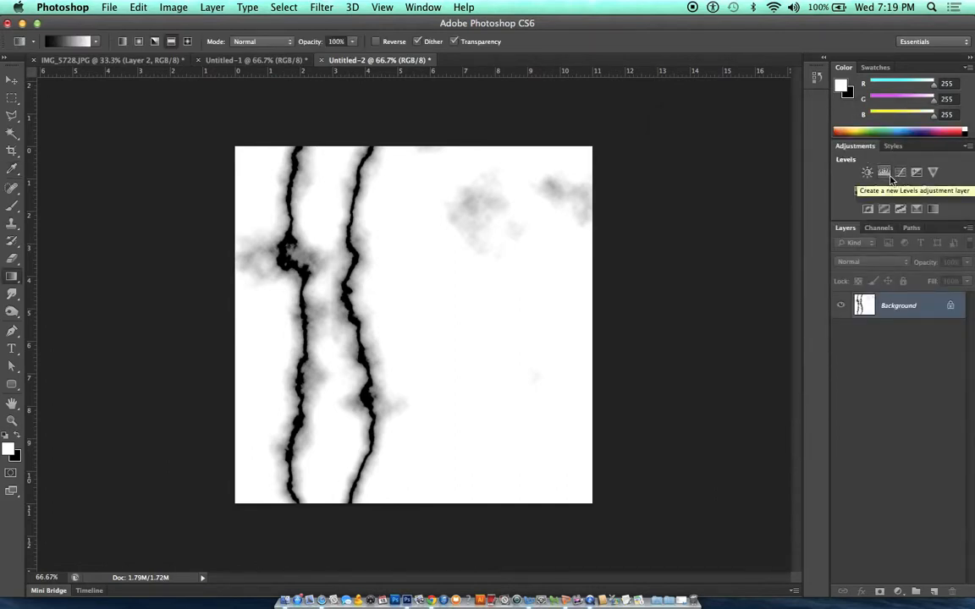
Step: Invert the image to white lines on black and darken the grey haze by raising the Levels black input
key("super+i")
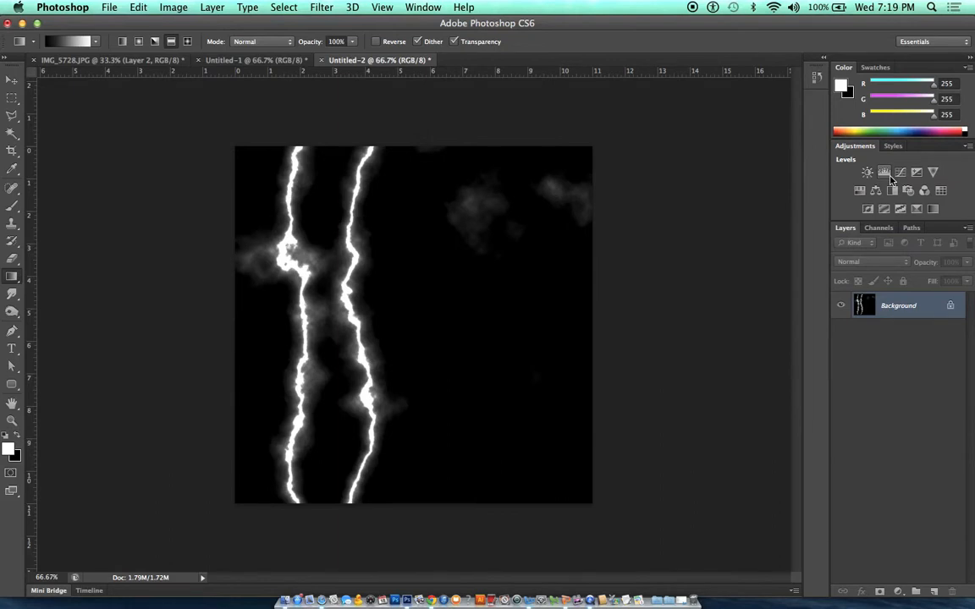
key("super+l")
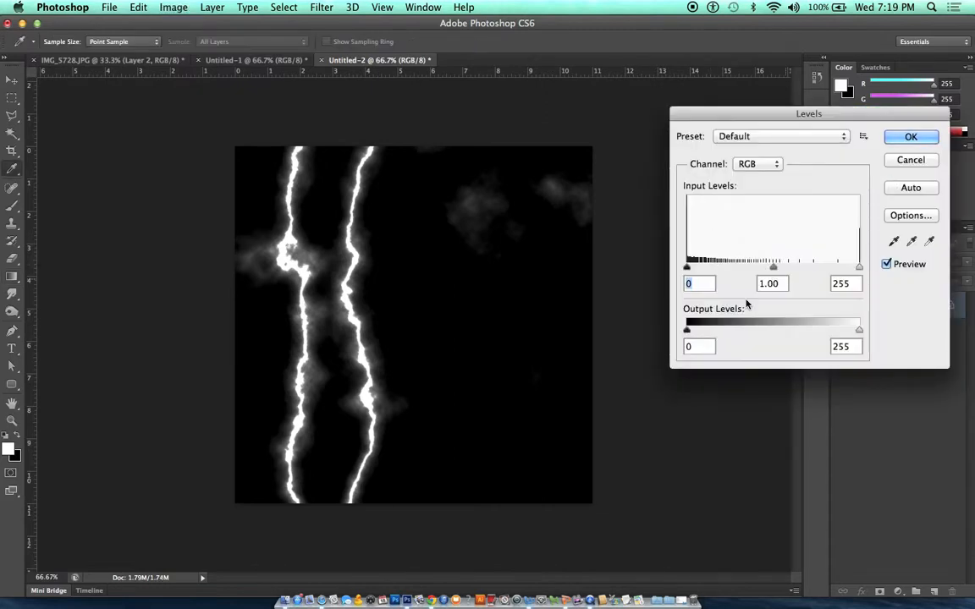
left_click_drag(686, 267, 725, 269)
left_click(910, 136)
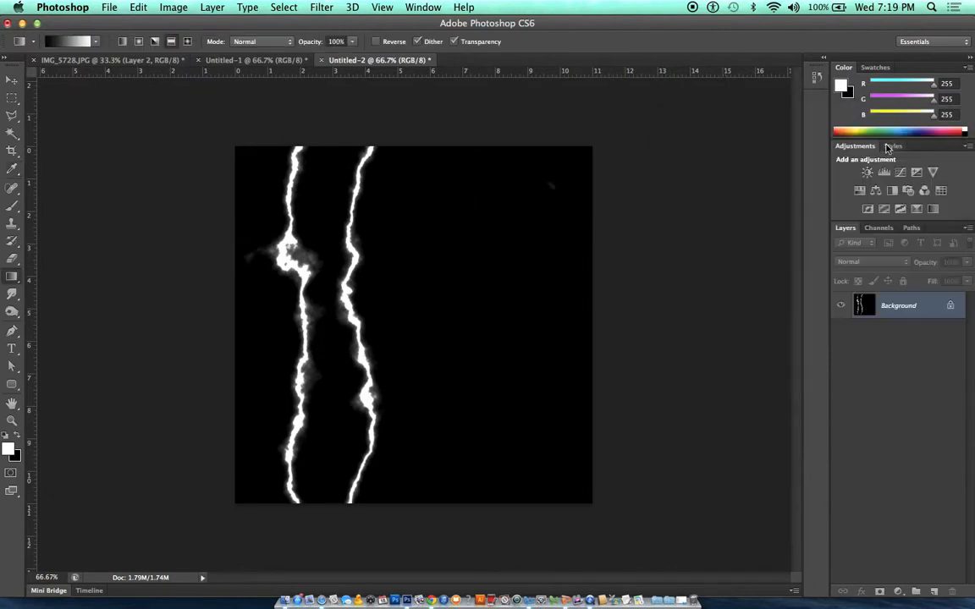
Step: Select a full-height rectangle around both thick lightning lines and paste a copy into IMG_5728.JPG as a new layer
left_click(13, 99)
left_click_drag(233, 144, 560, 590)
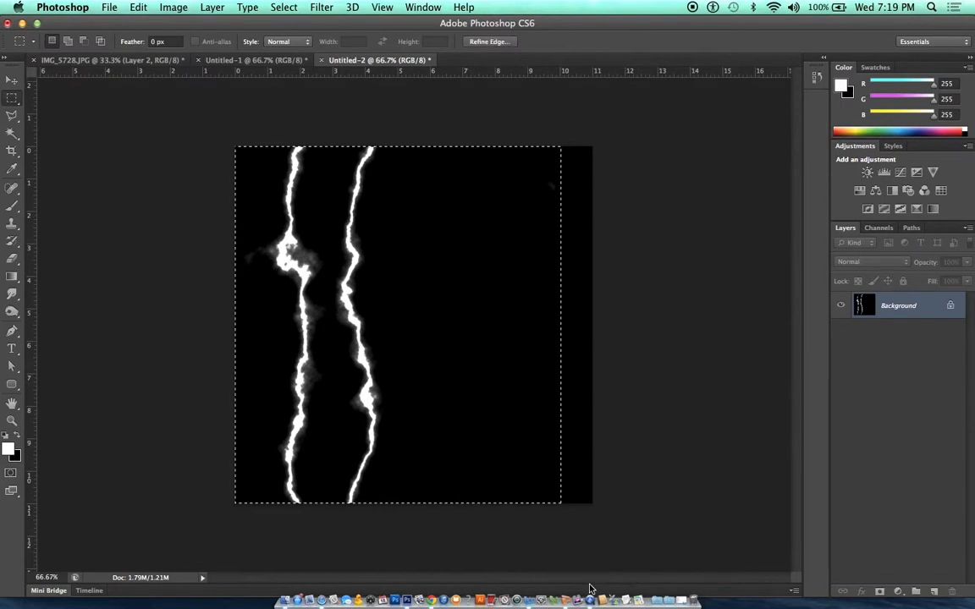
left_click(249, 60)
left_click(155, 62)
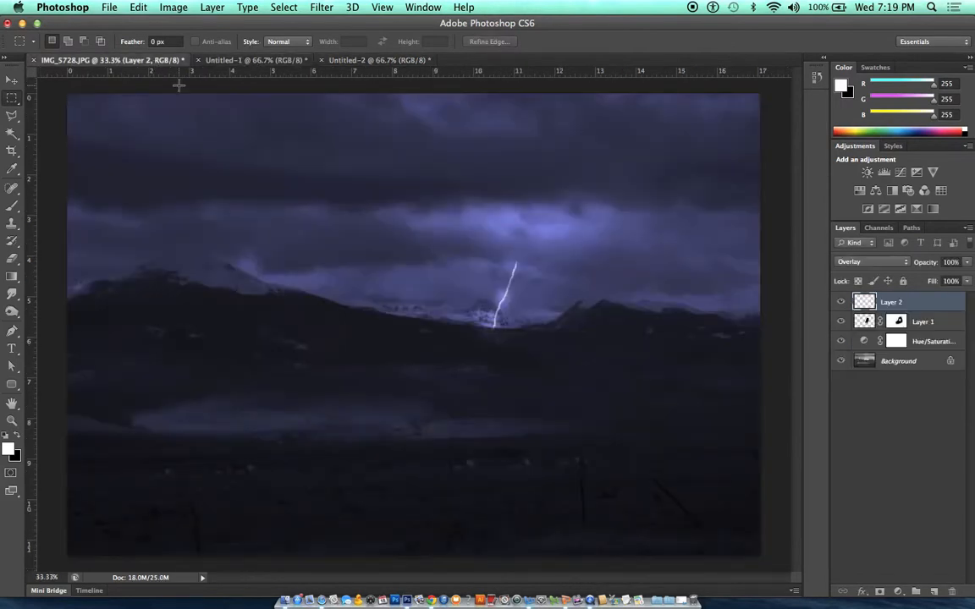
key("super+v")
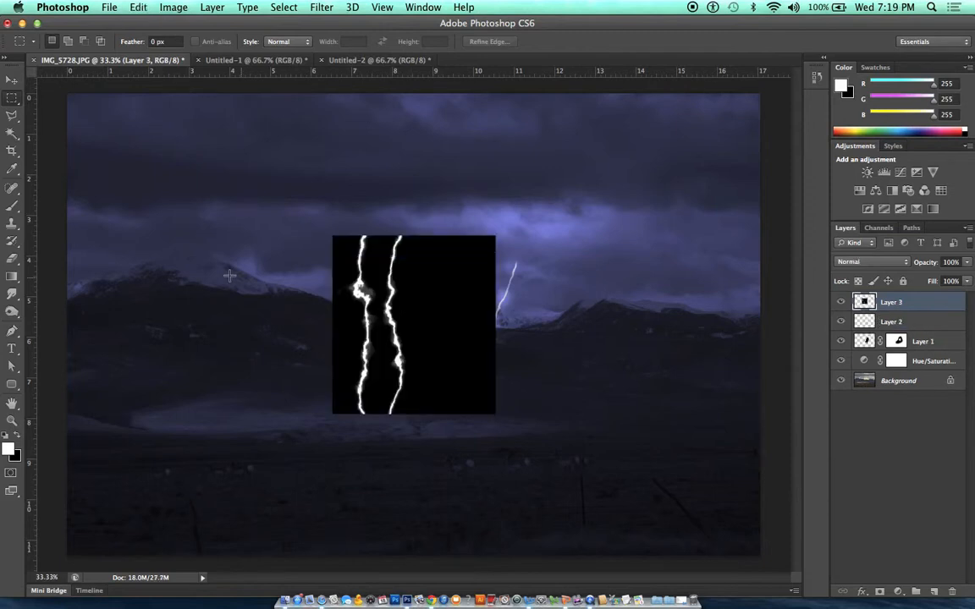
left_click(12, 80)
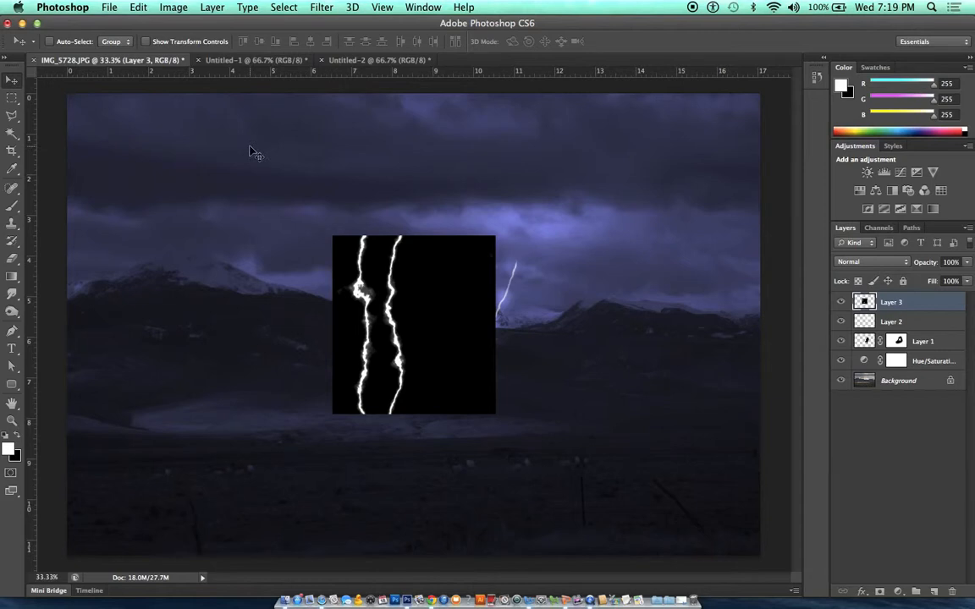
Step: Rotate the pasted lightning layer about 23° clockwise and move it over the brightest clouds, just right of the existing small bolt
key("super+t")
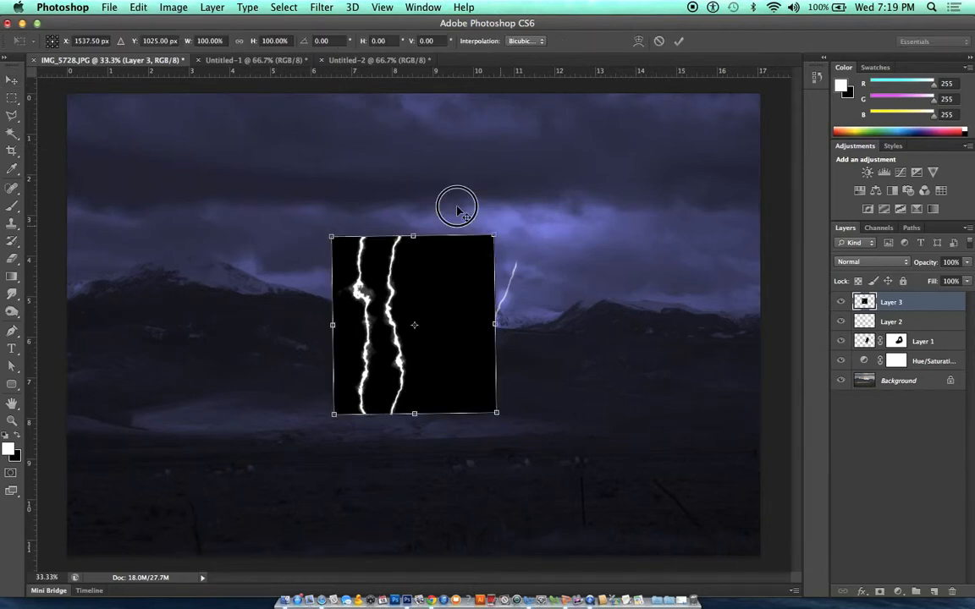
mouse_move(453, 206)
left_mouse_down()
mouse_move(435, 200)
mouse_move(464, 209)
mouse_move(461, 200)
left_mouse_up()
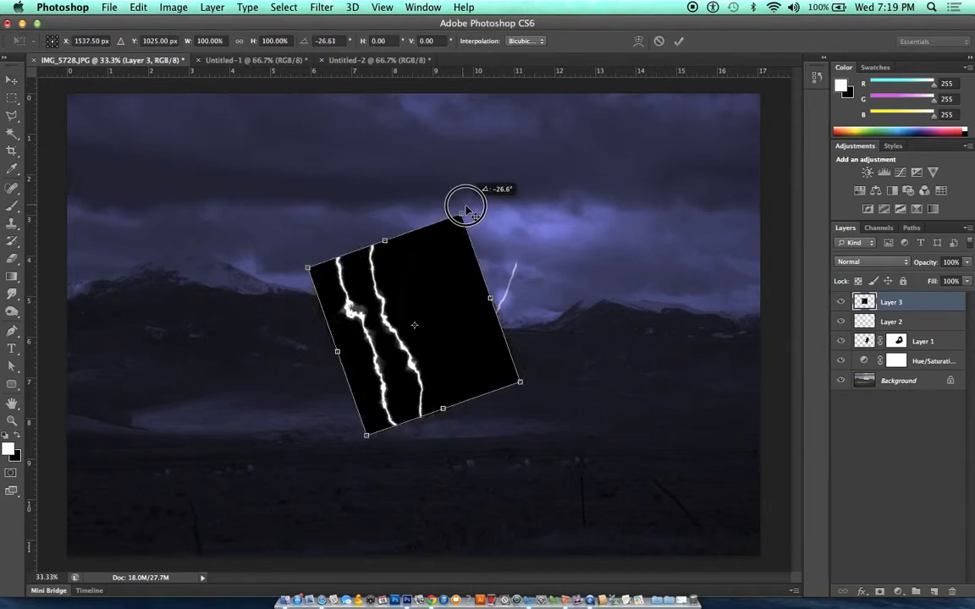
left_click_drag(413, 325, 425, 314)
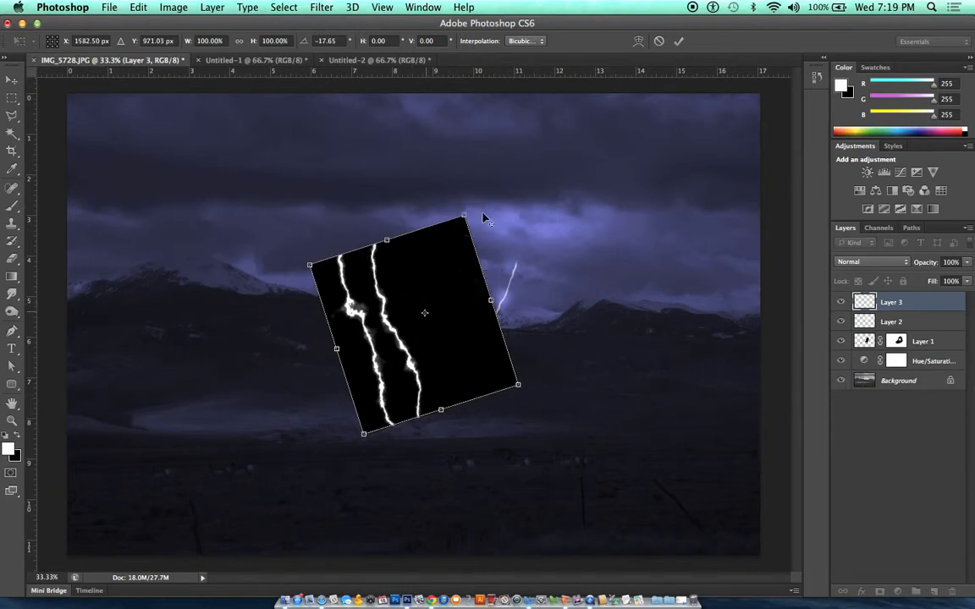
left_click_drag(483, 217, 560, 259)
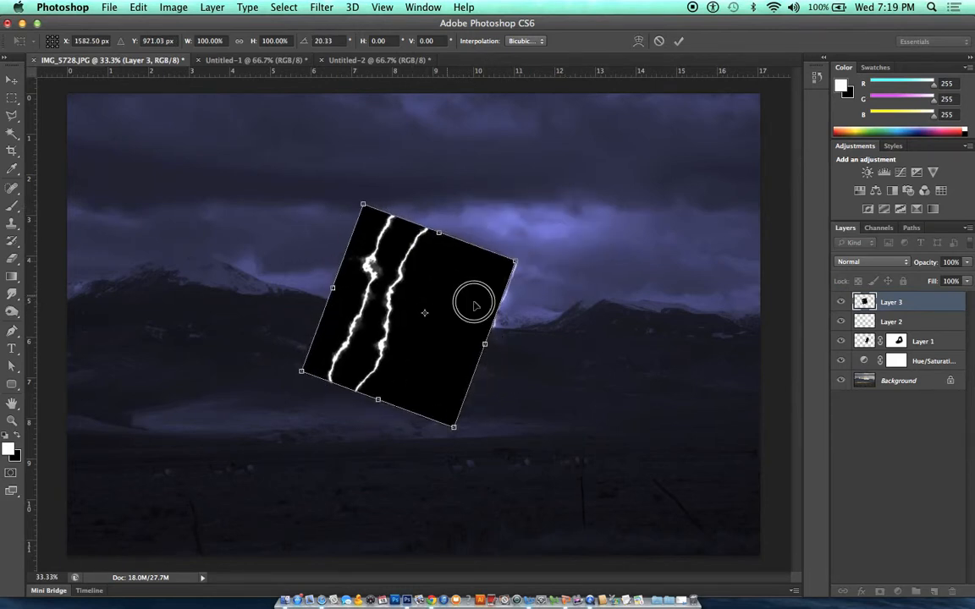
left_click_drag(475, 298, 619, 306)
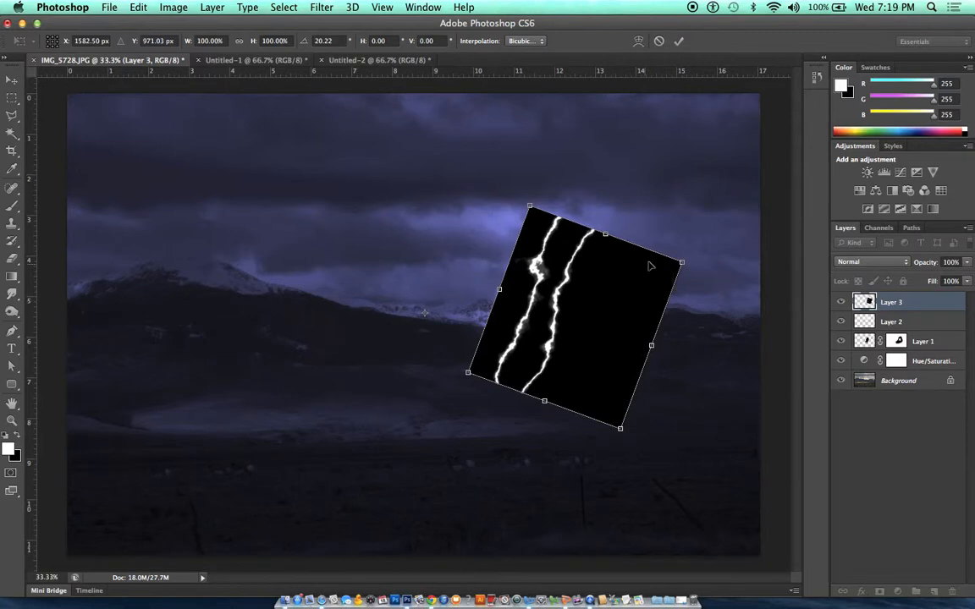
left_click_drag(525, 190, 541, 184)
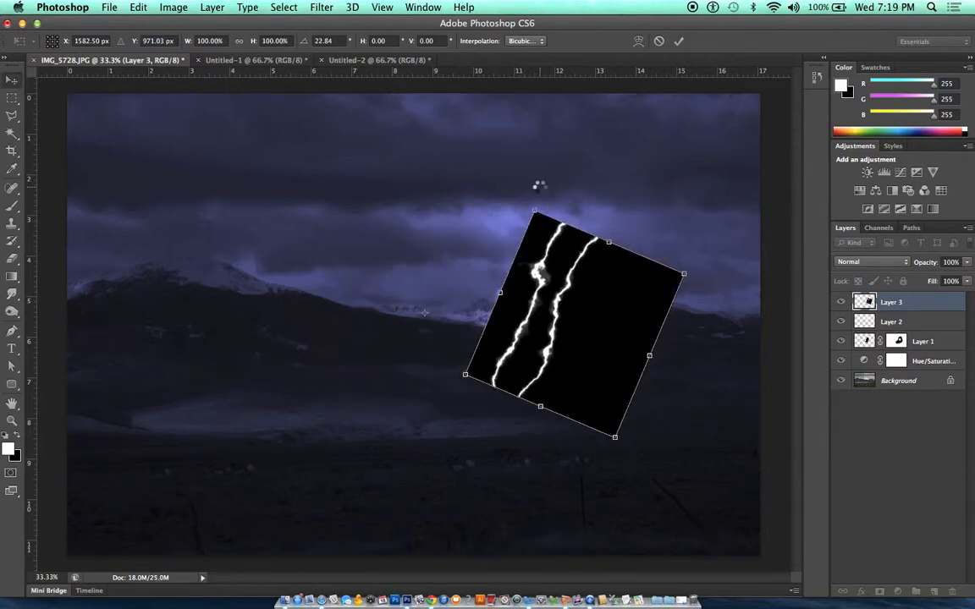
key("Return")
Step: Set the lightning layer to Screen blending and fade the ends of both bolts with a soft black brush on a new layer mask
left_click(871, 260)
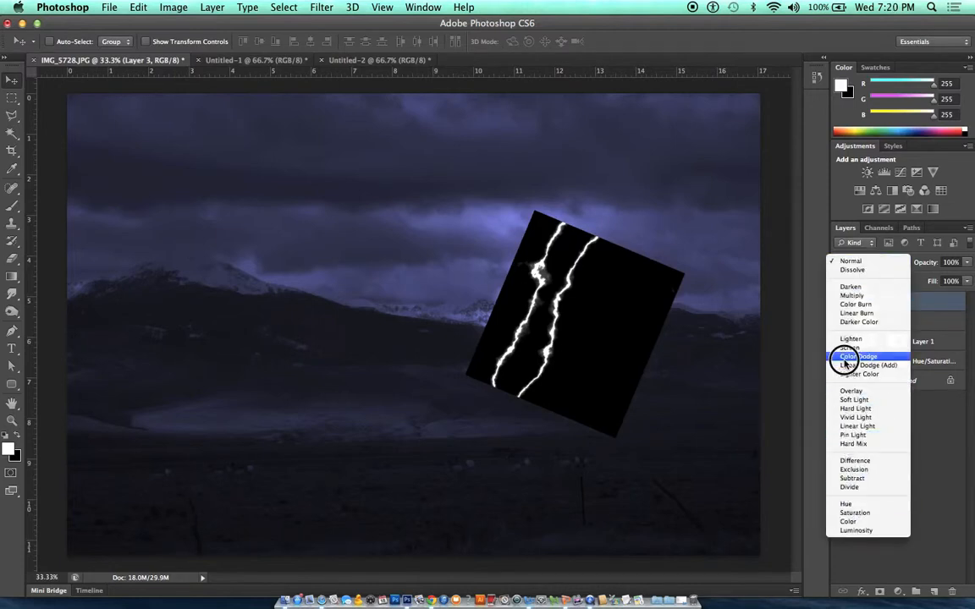
left_click(850, 347)
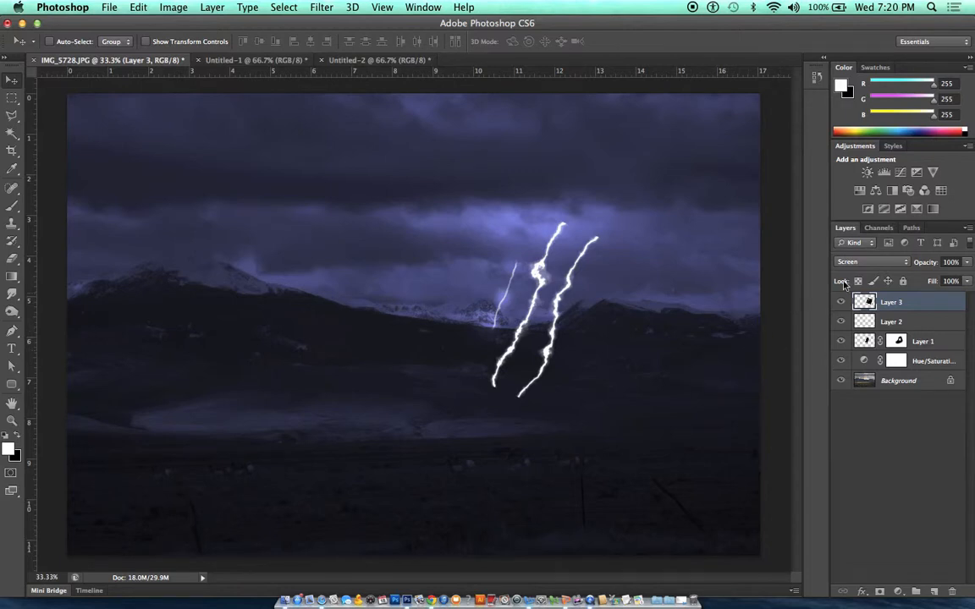
left_click(880, 591)
key("b")
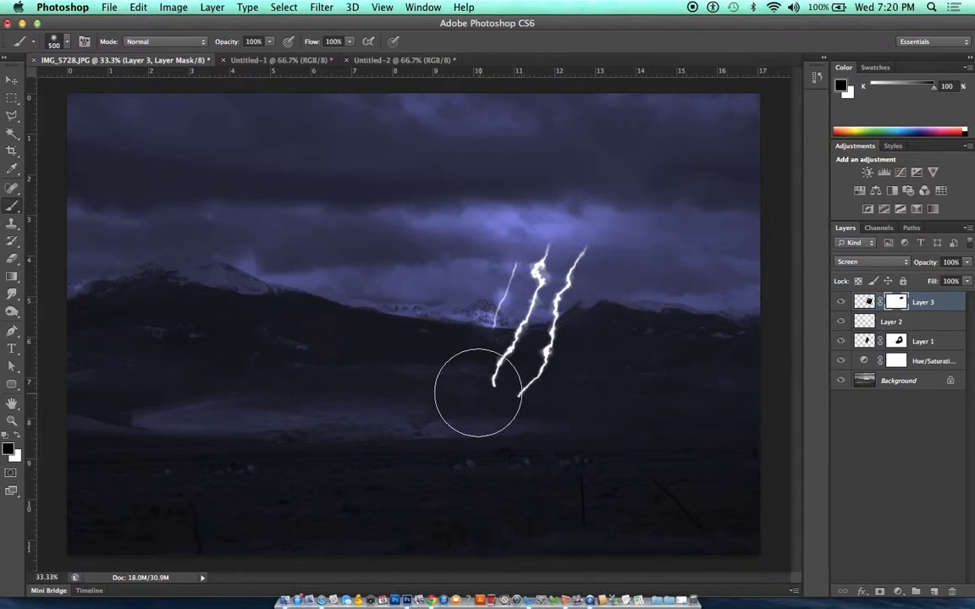
mouse_move(479, 396)
left_mouse_down()
mouse_move(515, 403)
mouse_move(483, 385)
mouse_move(476, 404)
mouse_move(544, 405)
mouse_move(578, 353)
left_mouse_up()
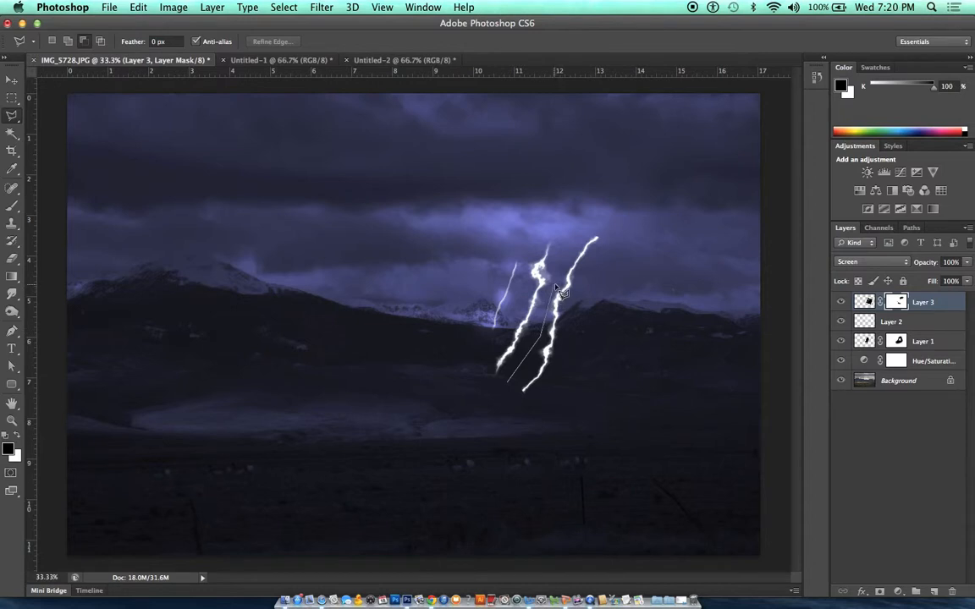
Step: Outline the rightmost bolt with a polygonal selection and move its layer pixels to the left of the small existing bolt
left_click(614, 231)
left_click(566, 370)
left_click(538, 413)
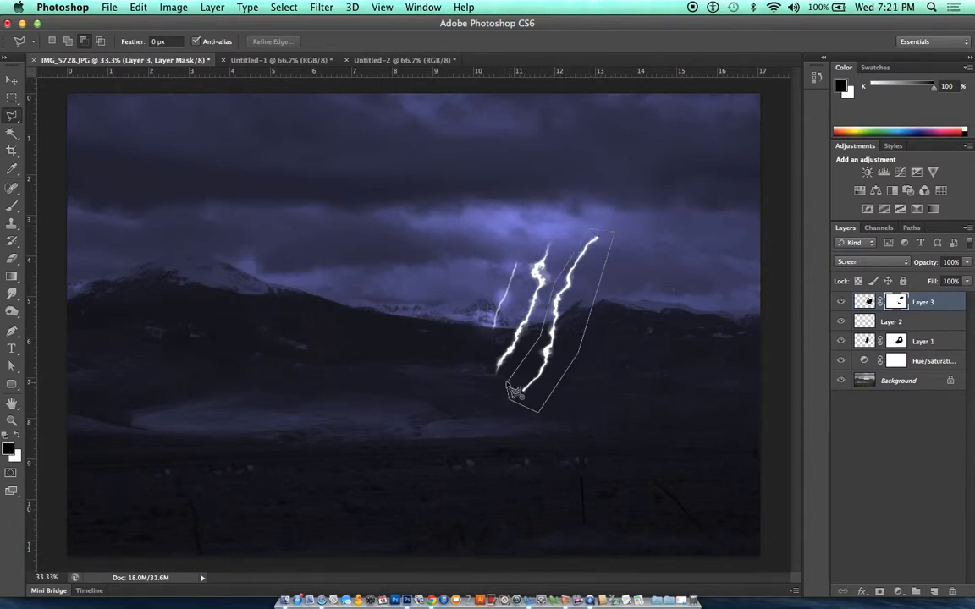
left_click(512, 390)
key("super+2")
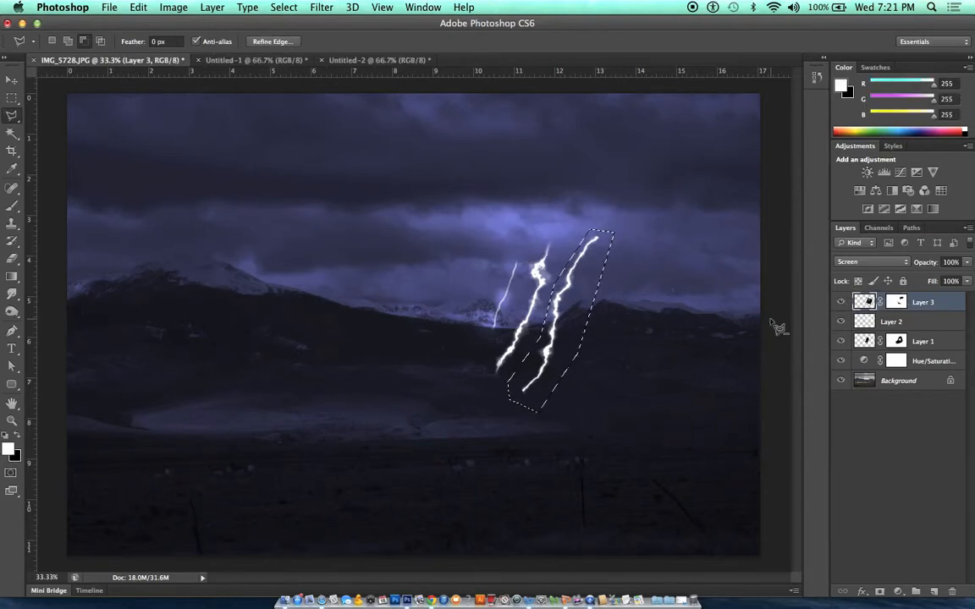
key("v")
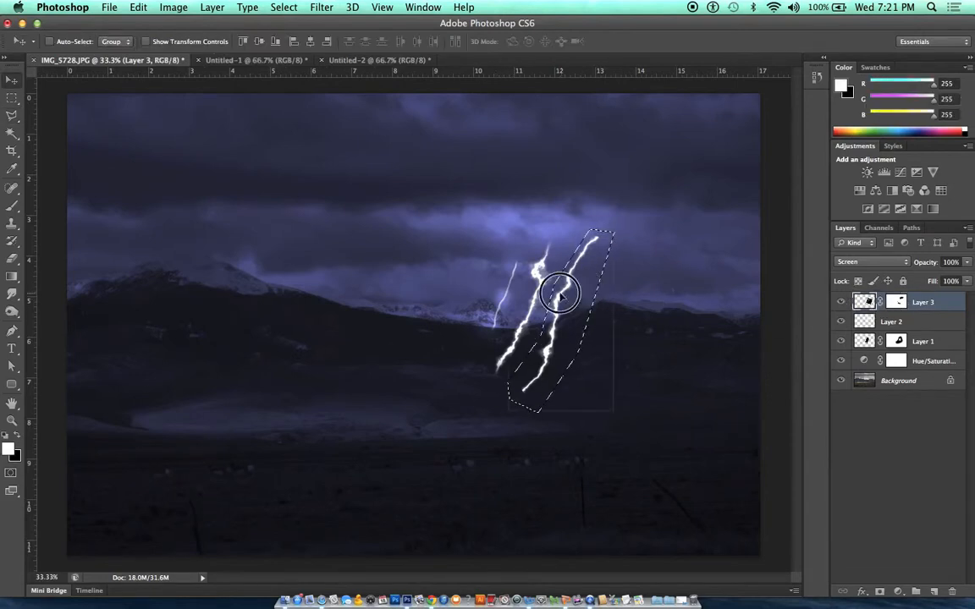
mouse_move(569, 284)
left_mouse_down()
mouse_move(525, 287)
mouse_move(493, 275)
mouse_move(481, 246)
left_mouse_up()
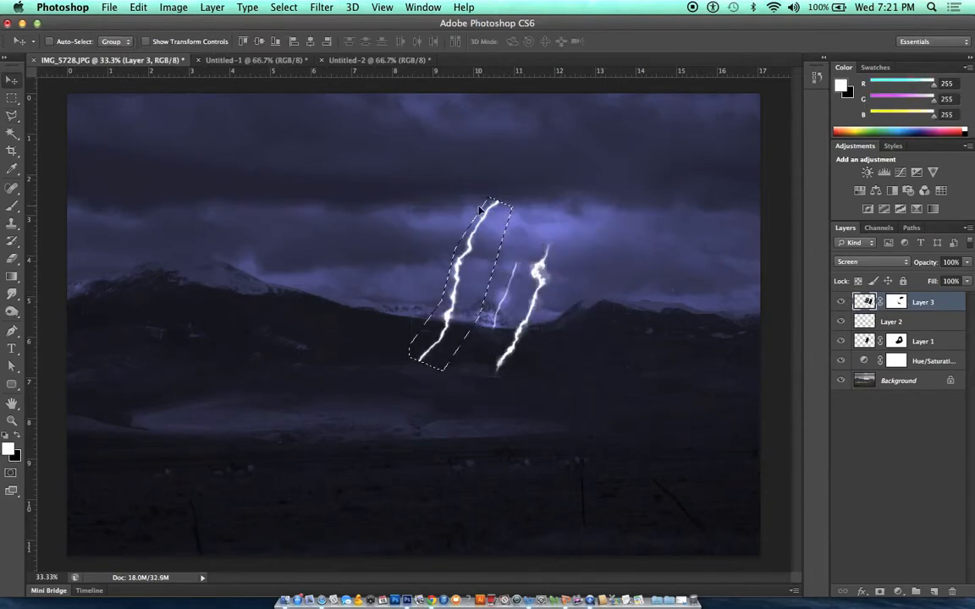
Step: Scale the moved bolt to about 31% so it sits just above the distant mountain ridge, and clear the selection
key("ctrl+t")
left_click_drag(408, 198, 469, 278)
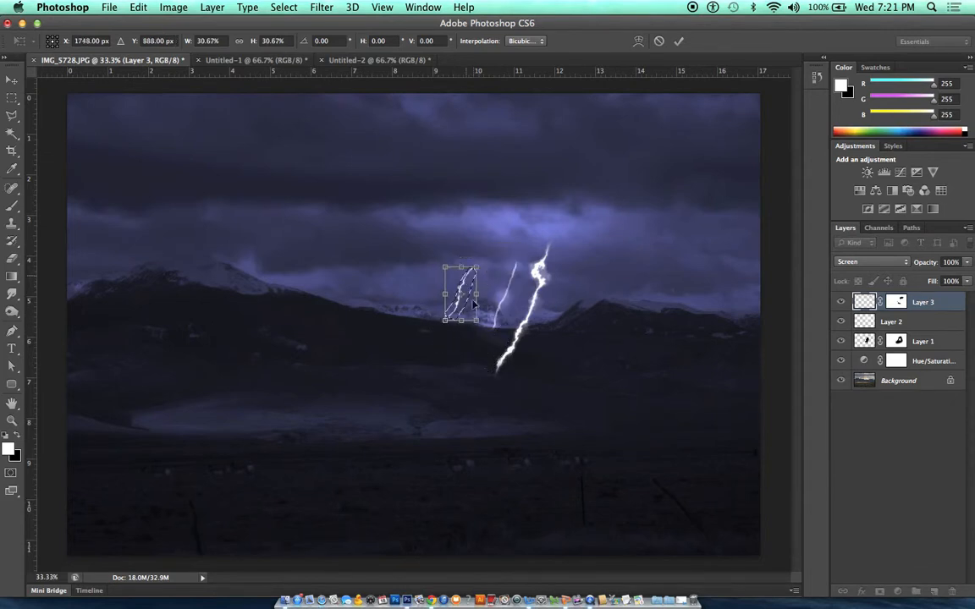
key("Return")
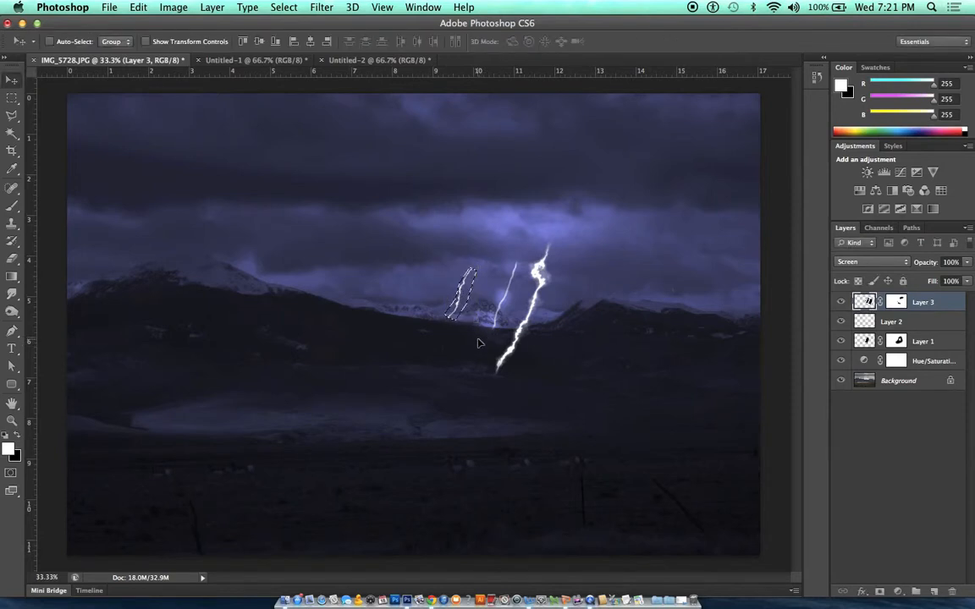
key("super+d")
Step: Fade the shrunken bolt by painting black over it with a 250 px brush at 50% opacity, and restore the brush to 100%
key("b")
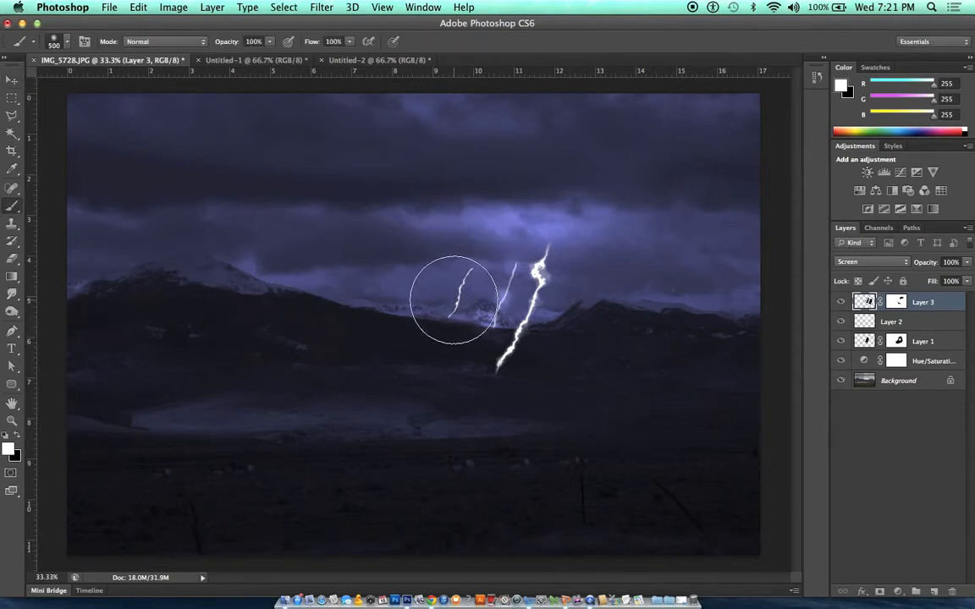
key("x")
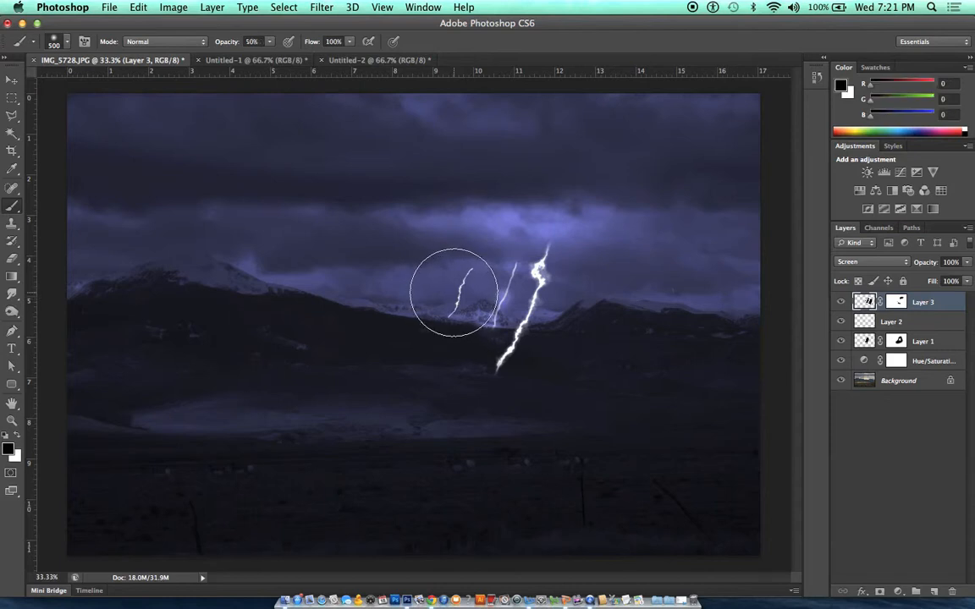
key("5")
key("bracketleft")
key("bracketleft")
key("bracketleft")
left_click_drag(468, 265, 455, 306)
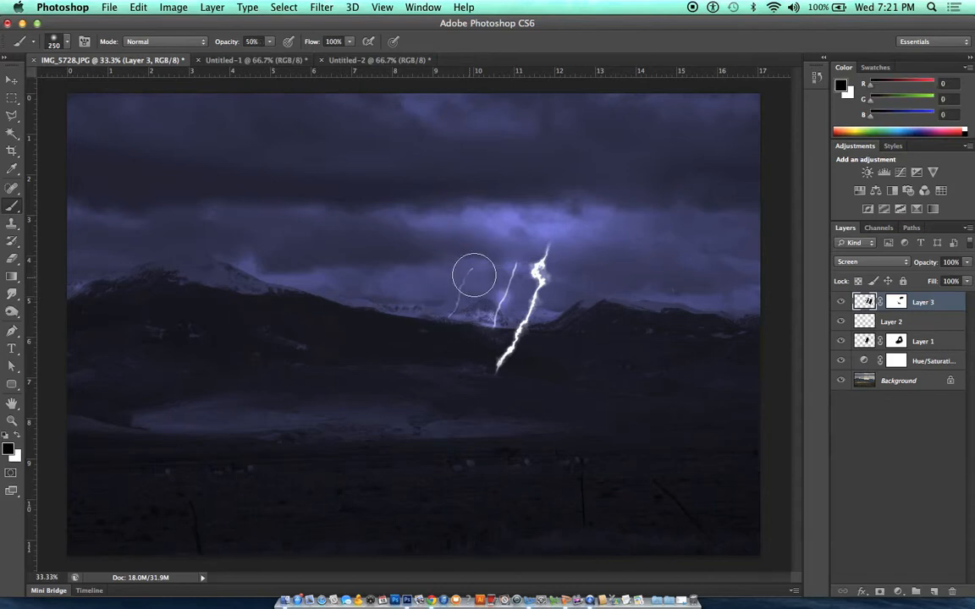
mouse_move(445, 343)
left_mouse_down()
mouse_move(472, 277)
mouse_move(466, 265)
left_mouse_up()
key("0")
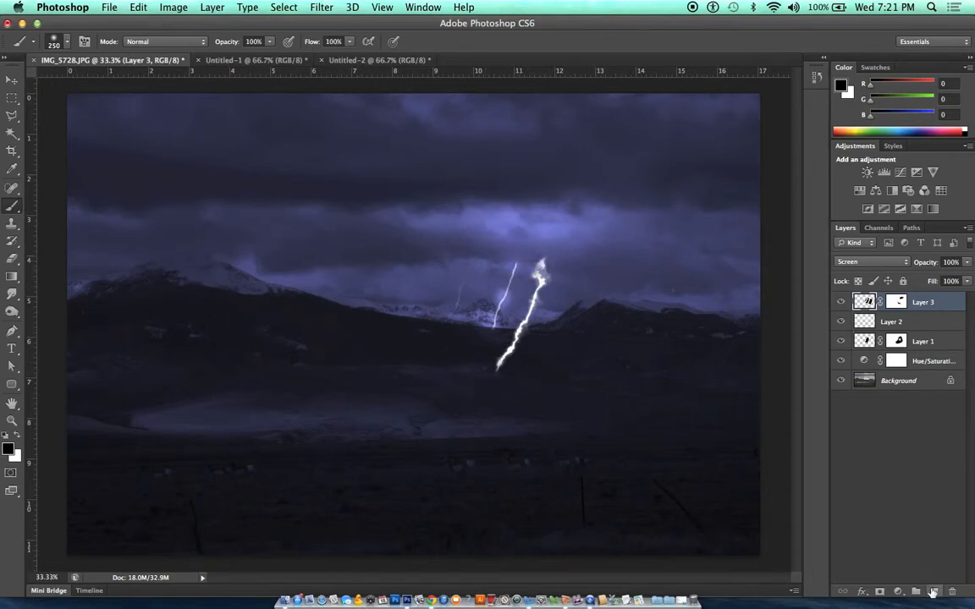
Step: Add a new layer above the lightning layers and set its blend mode to Overlay
left_click(931, 592)
left_click(858, 263)
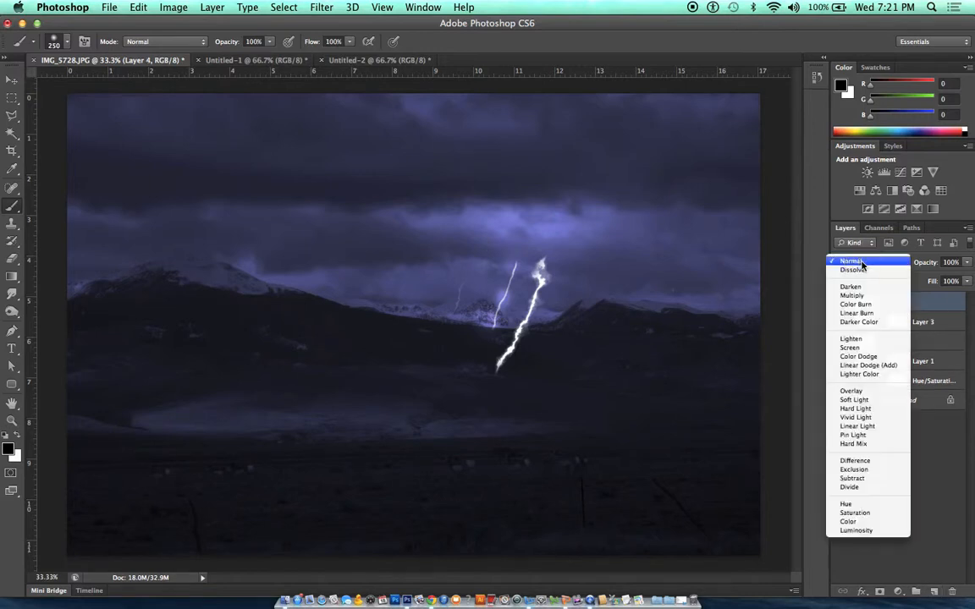
left_click(855, 391)
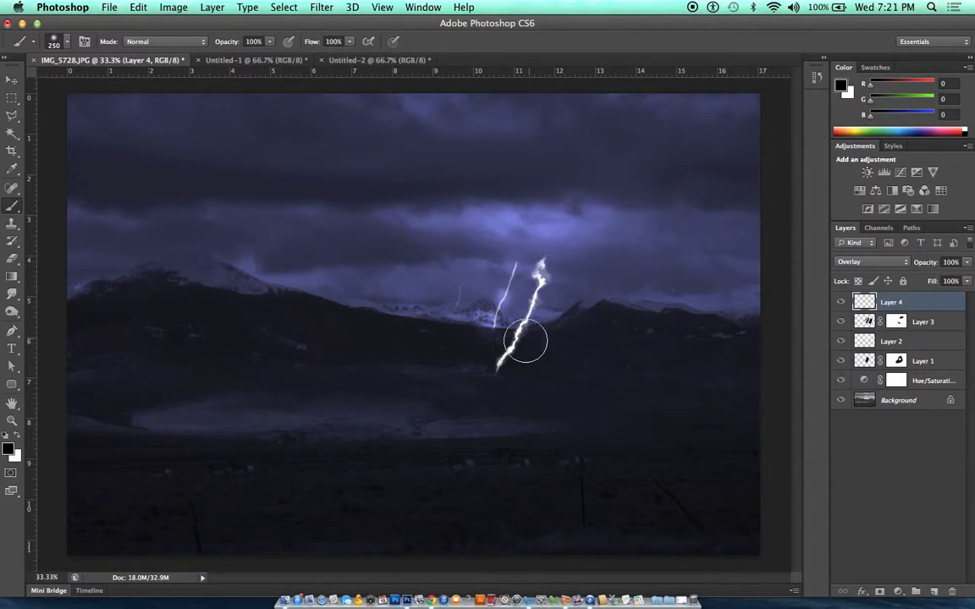
Step: Paint a soft white glow in the clouds around the large bolt's upper end with an 800 px brush
key("x")
key("bracketright")
key("bracketright")
key("bracketright")
key("bracketright")
mouse_move(544, 238)
left_mouse_down()
mouse_move(555, 272)
mouse_move(526, 269)
mouse_move(550, 274)
mouse_move(541, 254)
left_mouse_up()
left_click(549, 248)
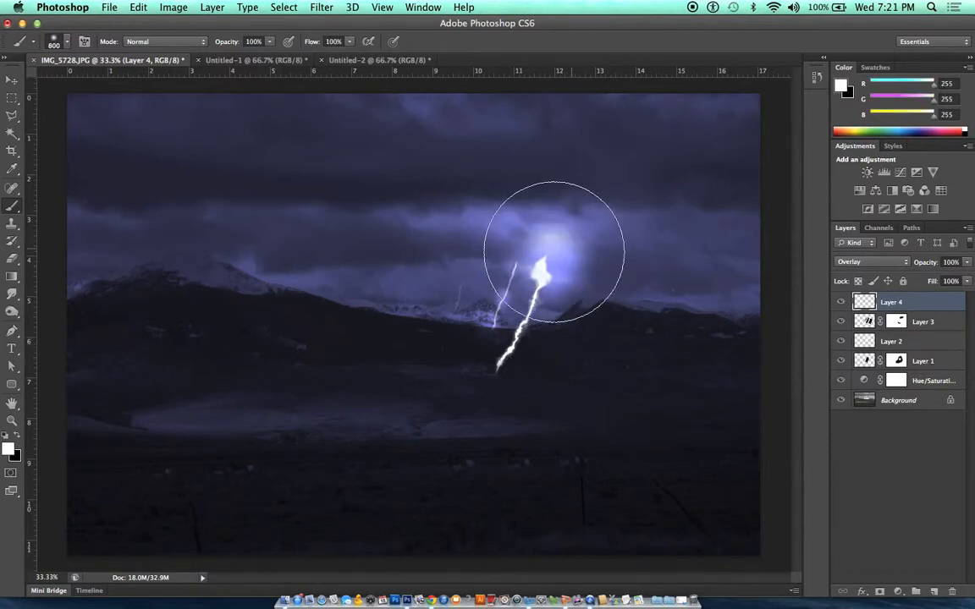
Step: Paint a smaller white glow where the large bolt strikes the ground, using a 400 px brush, and undo the extra dab in the clouds
key("bracketleft")
key("bracketleft")
key("bracketleft")
key("bracketleft")
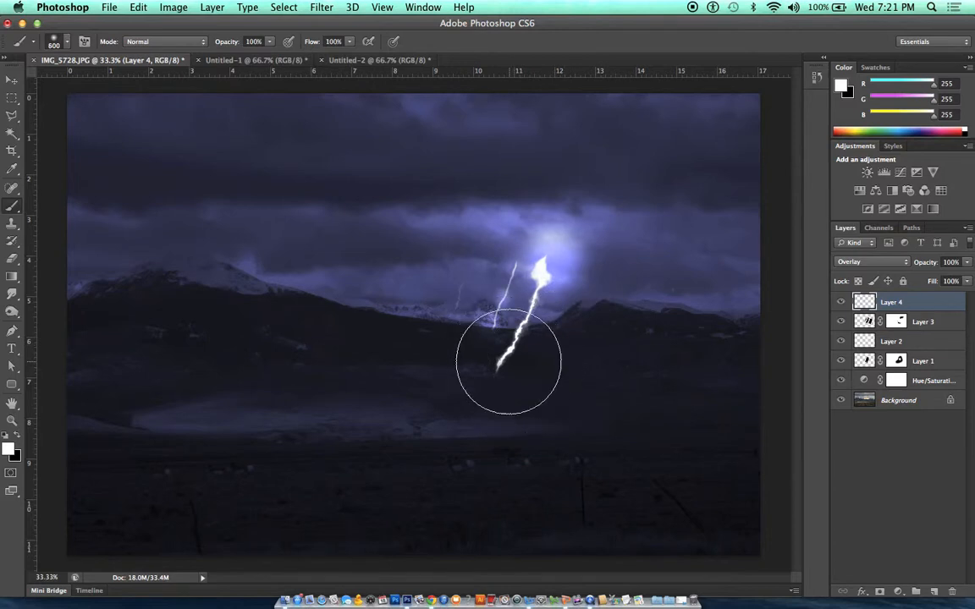
left_click(492, 370)
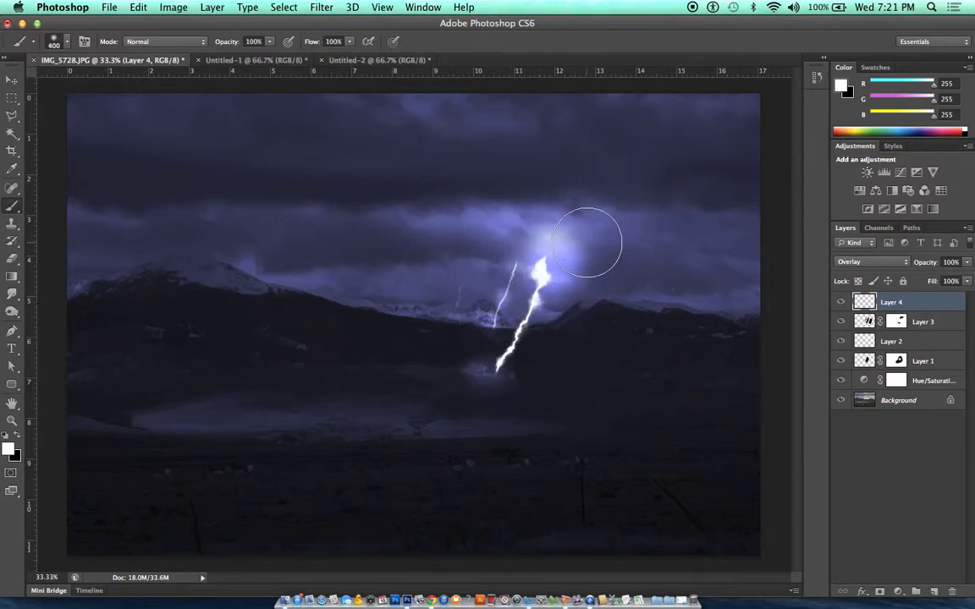
left_click(592, 229)
key("super+z")
Step: Lower the Overlay glow layer's opacity to 70% and the large bolt's Layer 3 opacity to 60%
left_click(924, 321)
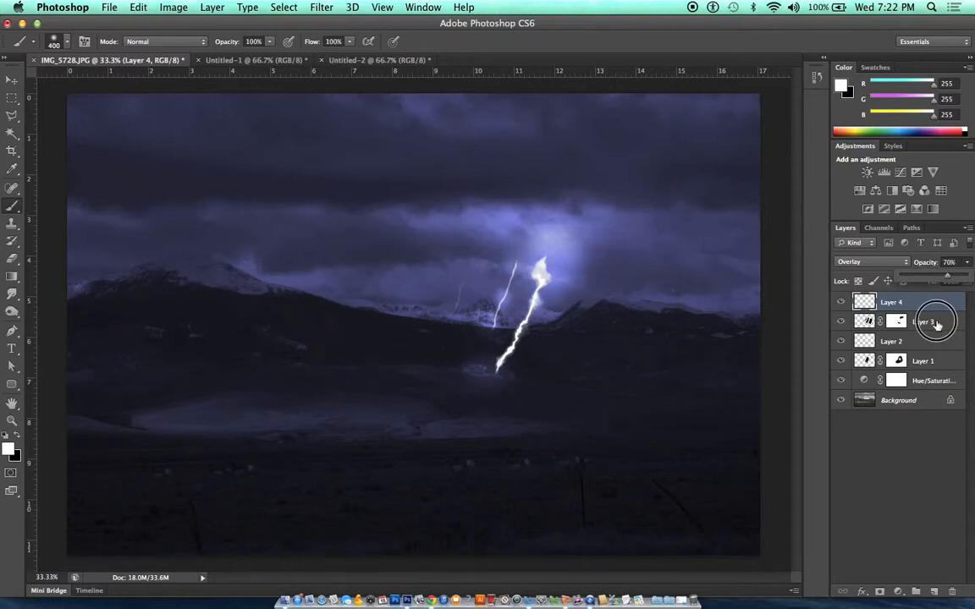
left_click(966, 262)
left_click_drag(965, 279, 931, 280)
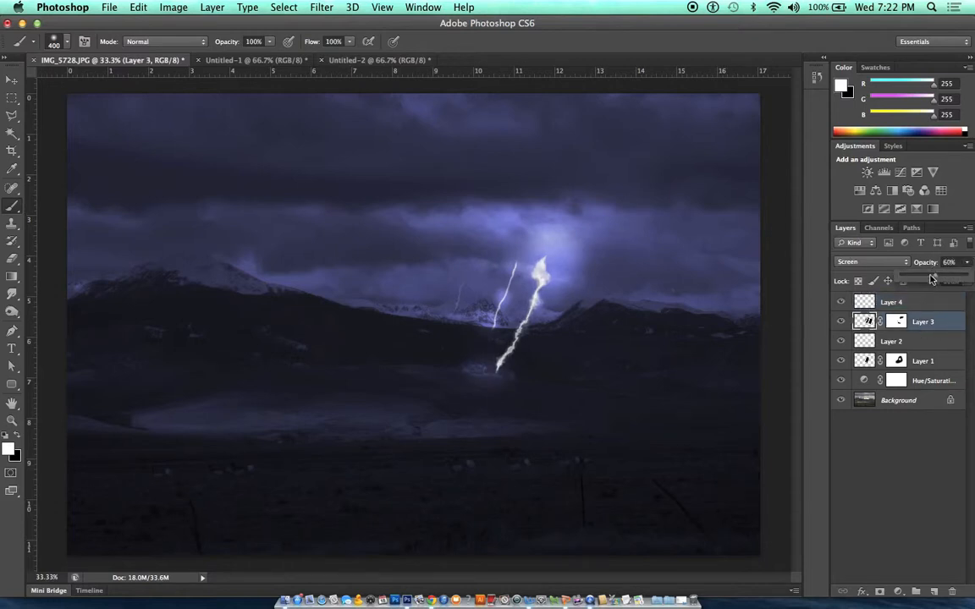